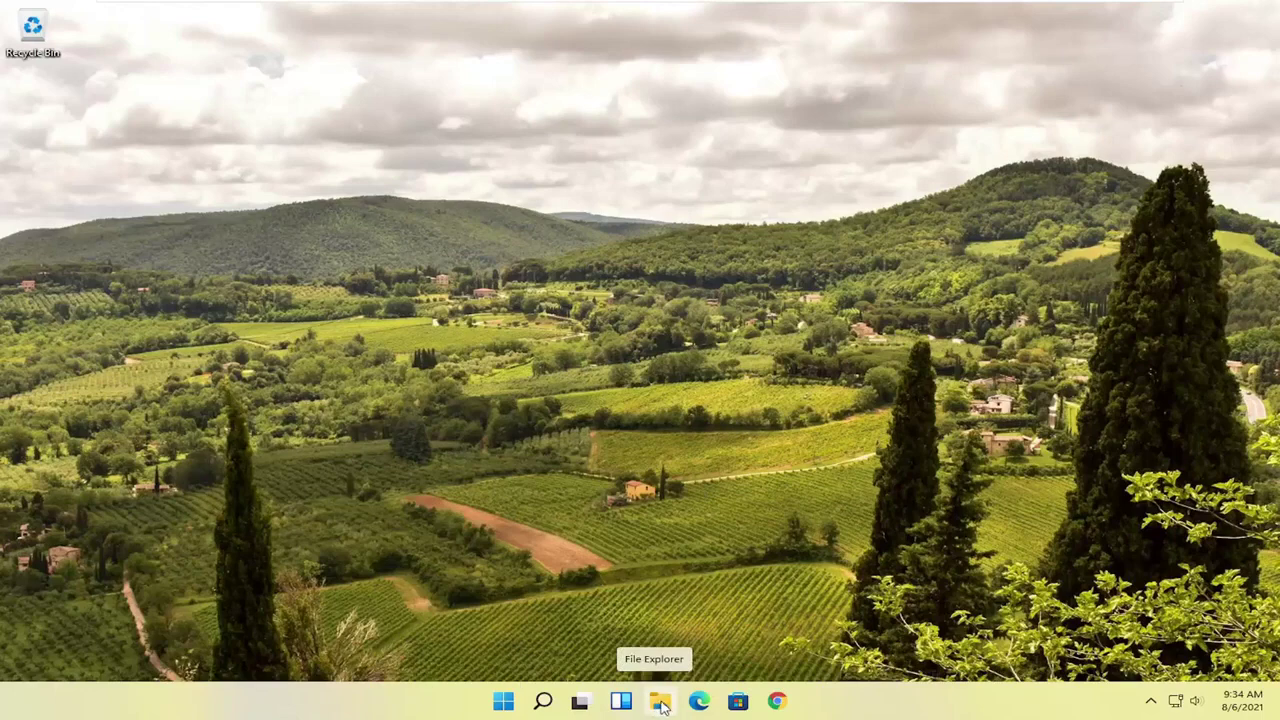
# Open the user's profile folder under Users on Local Disk (C:) in File Explorer
pyautogui.click(661, 704)
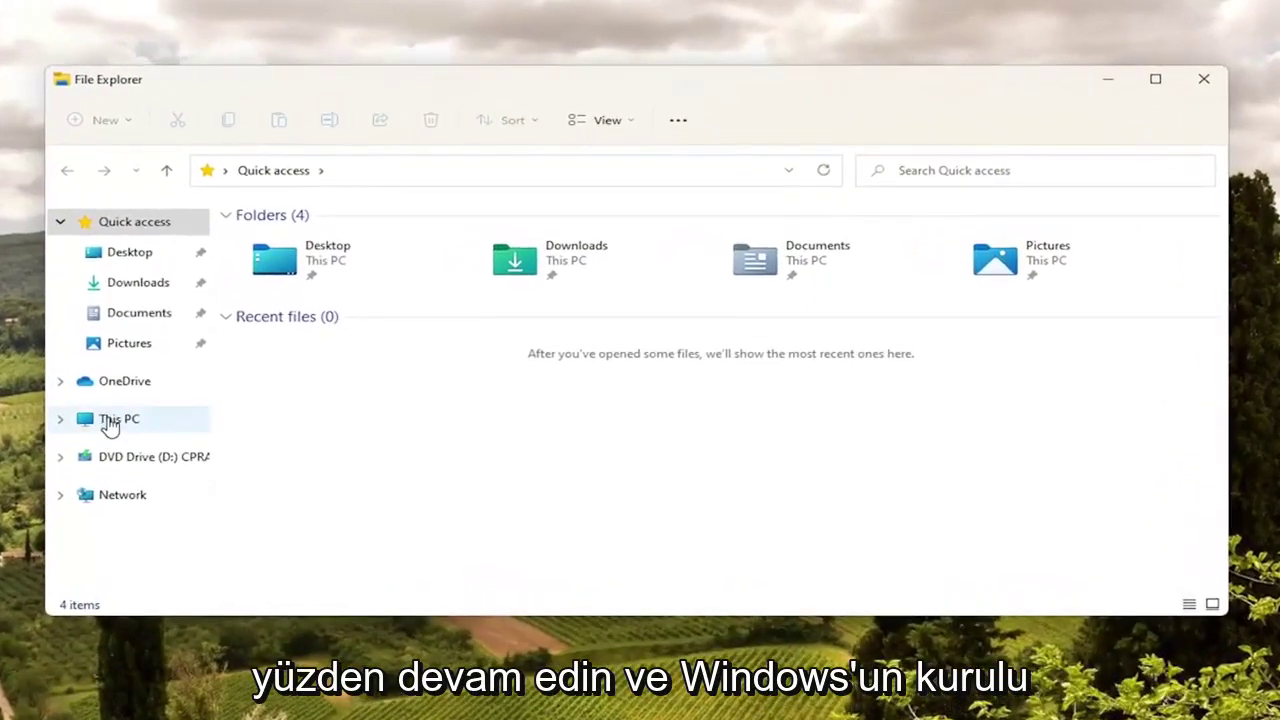
pyautogui.click(110, 426)
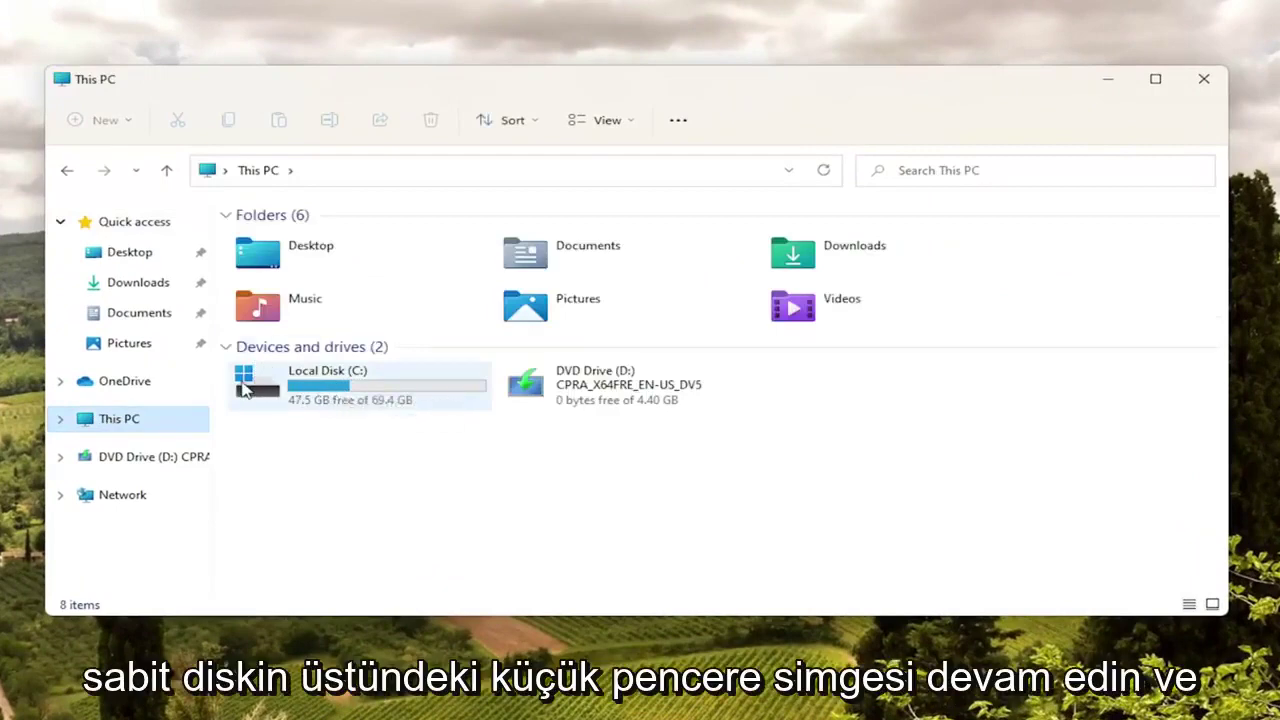
pyautogui.doubleClick(414, 399)
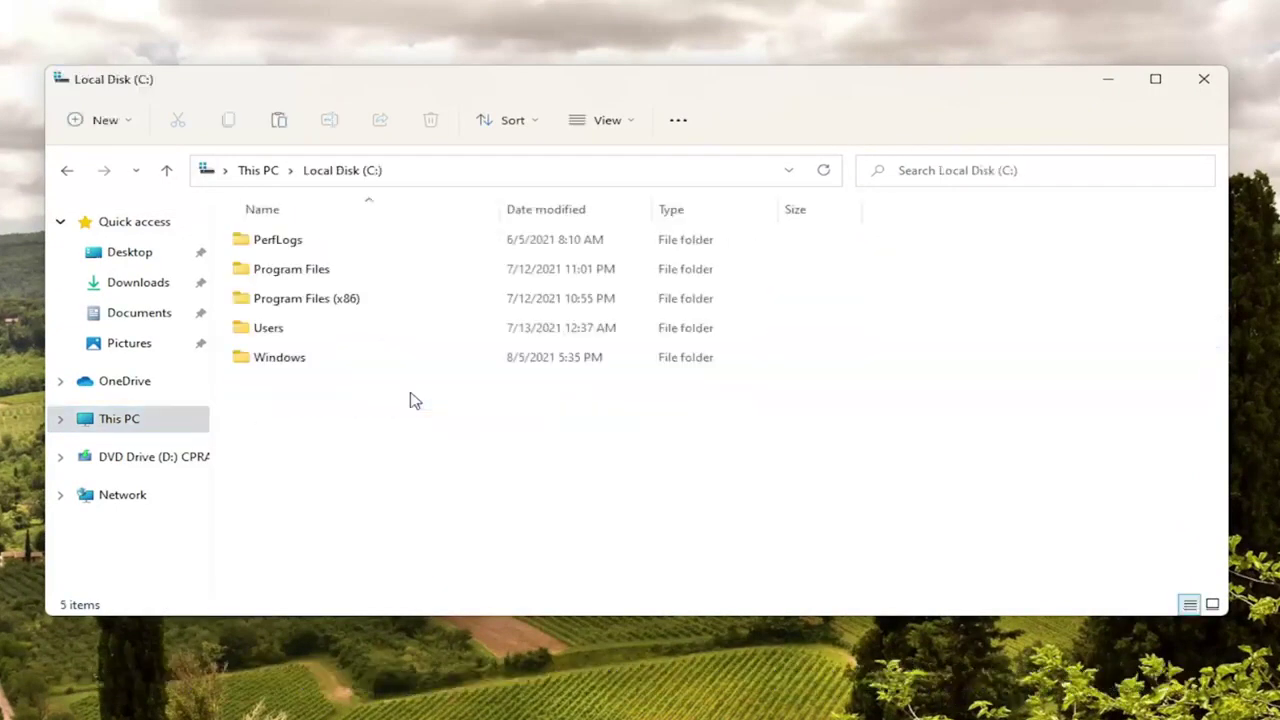
pyautogui.doubleClick(272, 336)
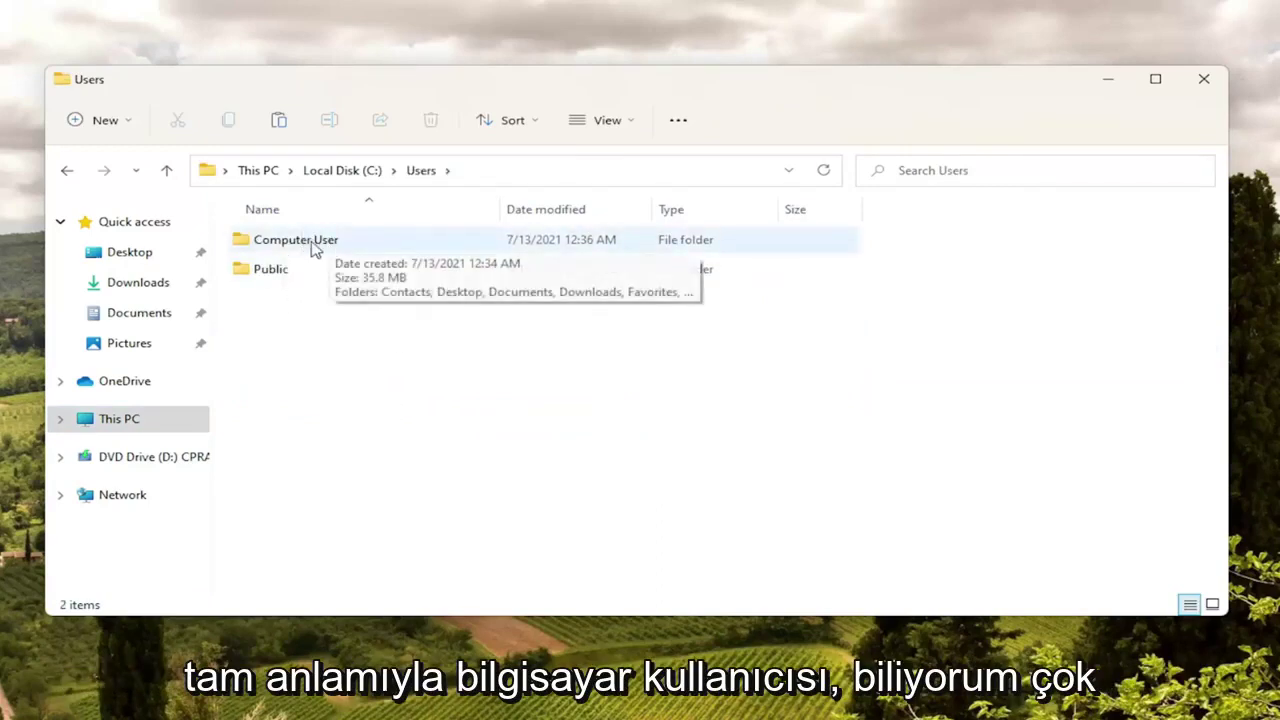
pyautogui.doubleClick(316, 249)
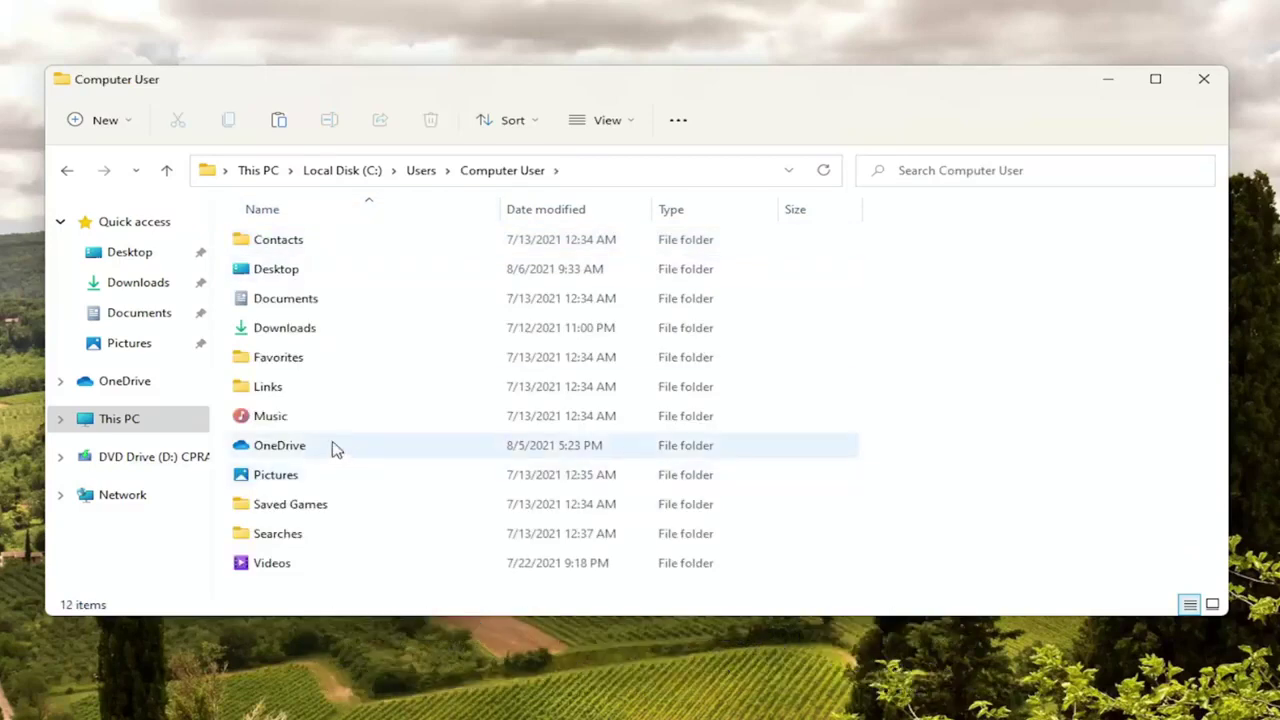
# Turn on the display of hidden items in the user's profile folder
pyautogui.click(622, 122)
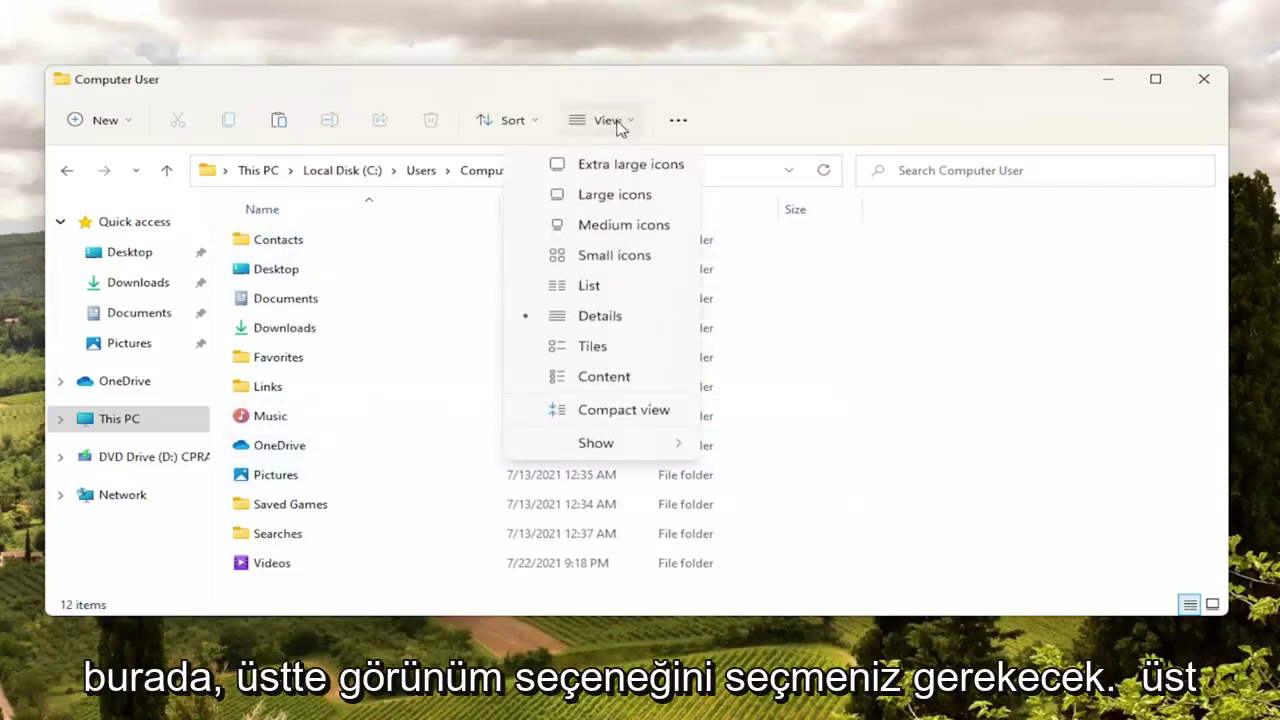
pyautogui.moveTo(615, 446)
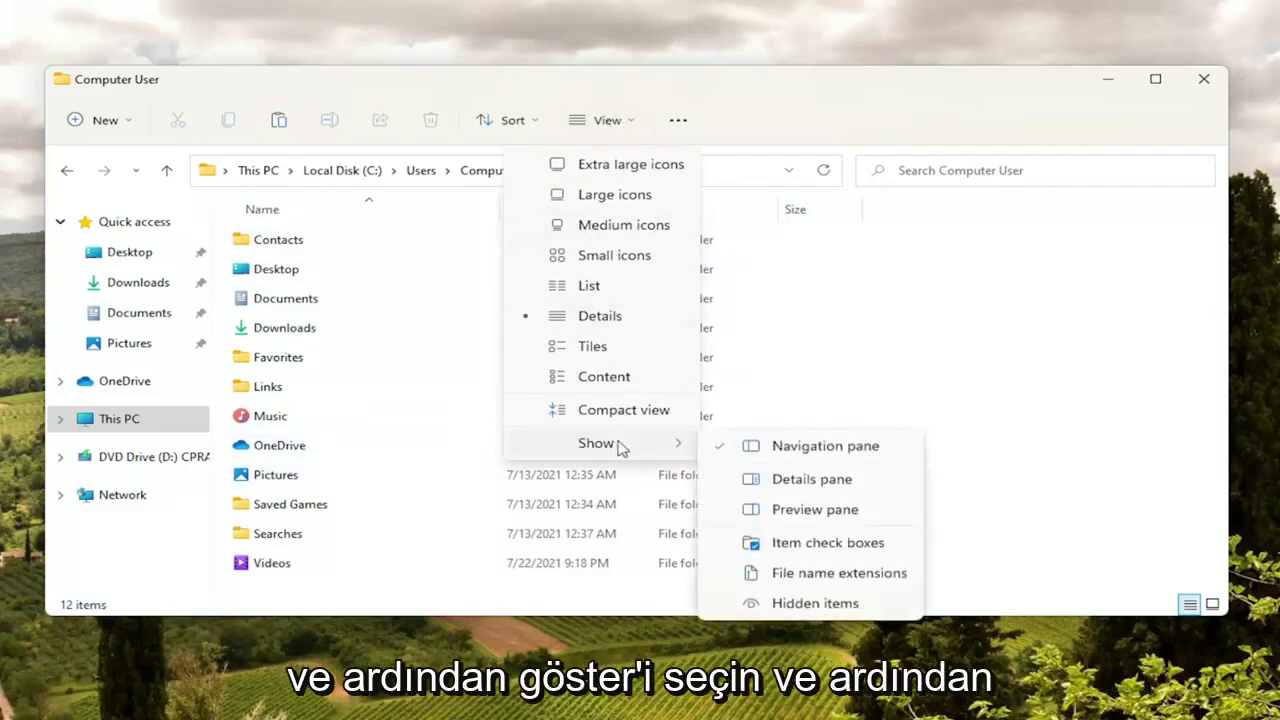
pyautogui.click(773, 605)
# Open the Packages folder inside AppData\Local of the user's profile
pyautogui.click(268, 242)
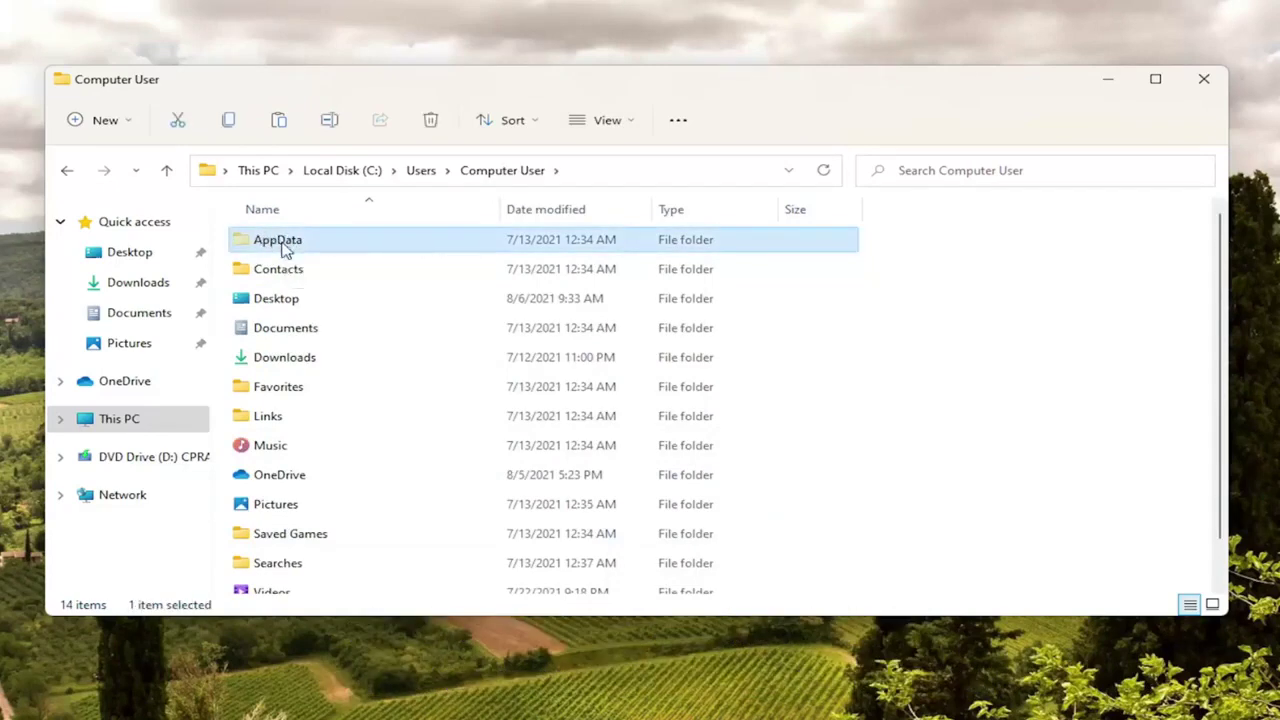
pyautogui.doubleClick(283, 248)
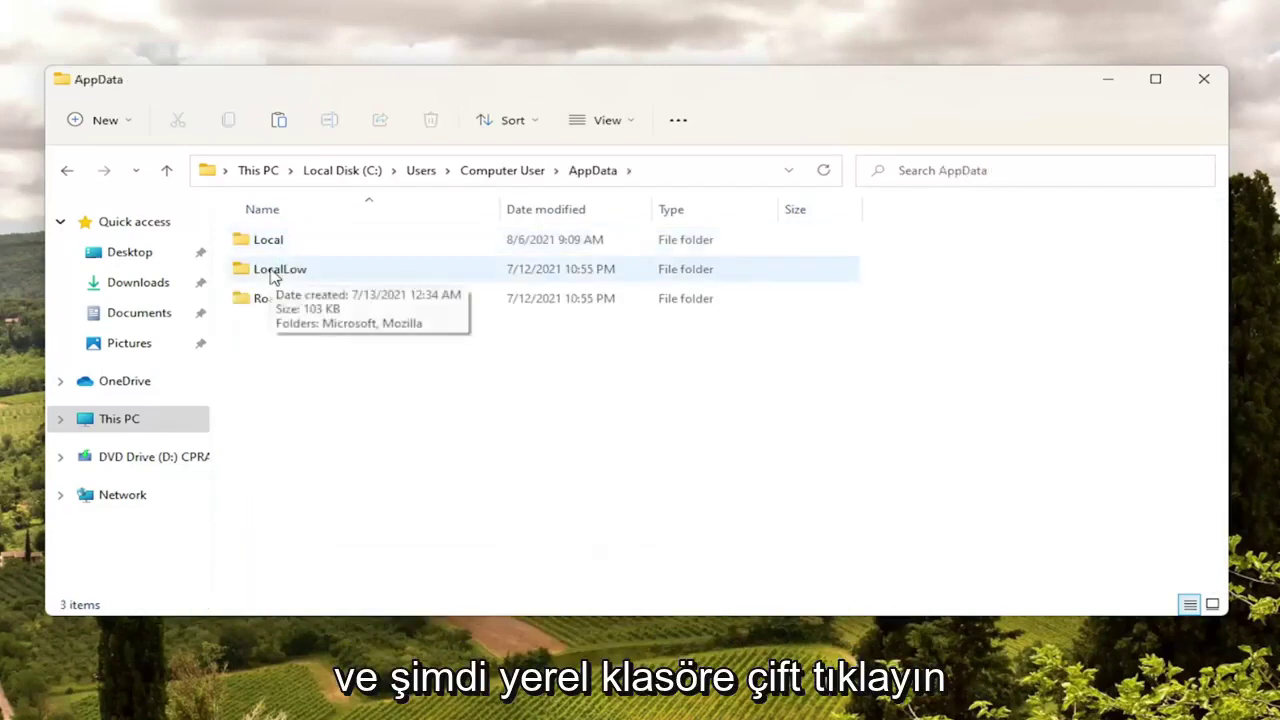
pyautogui.doubleClick(270, 244)
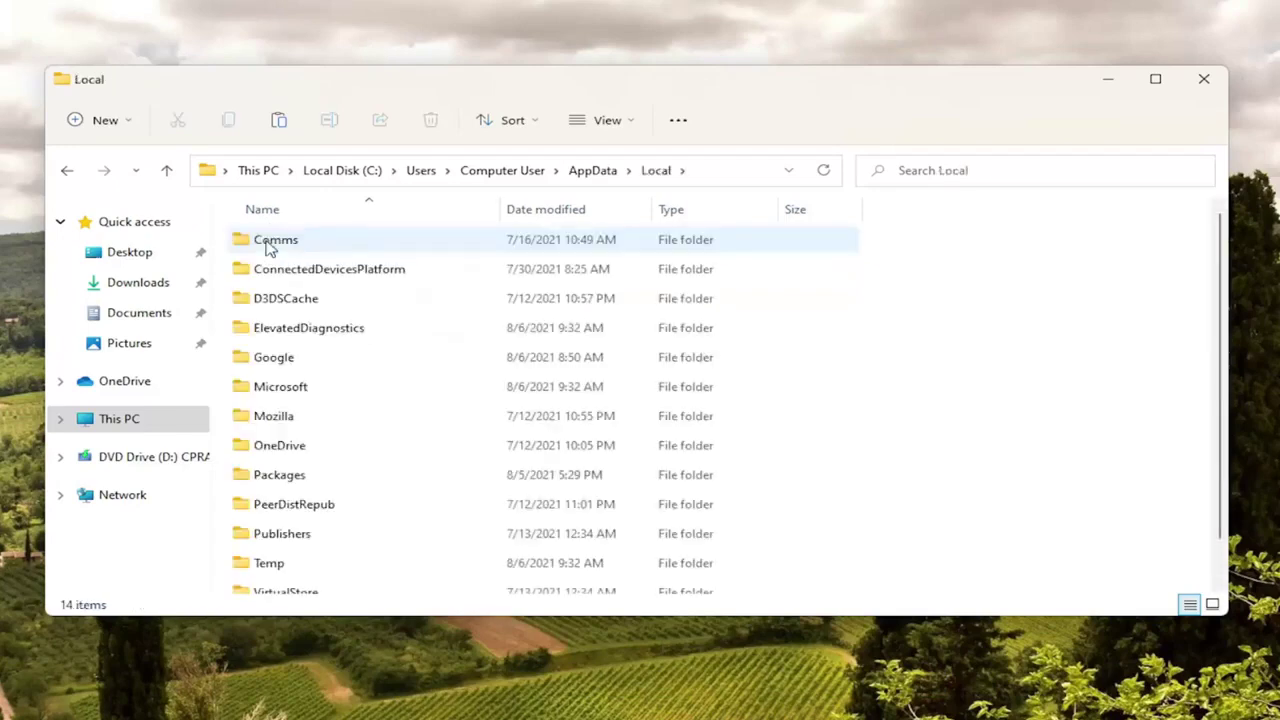
pyautogui.doubleClick(288, 480)
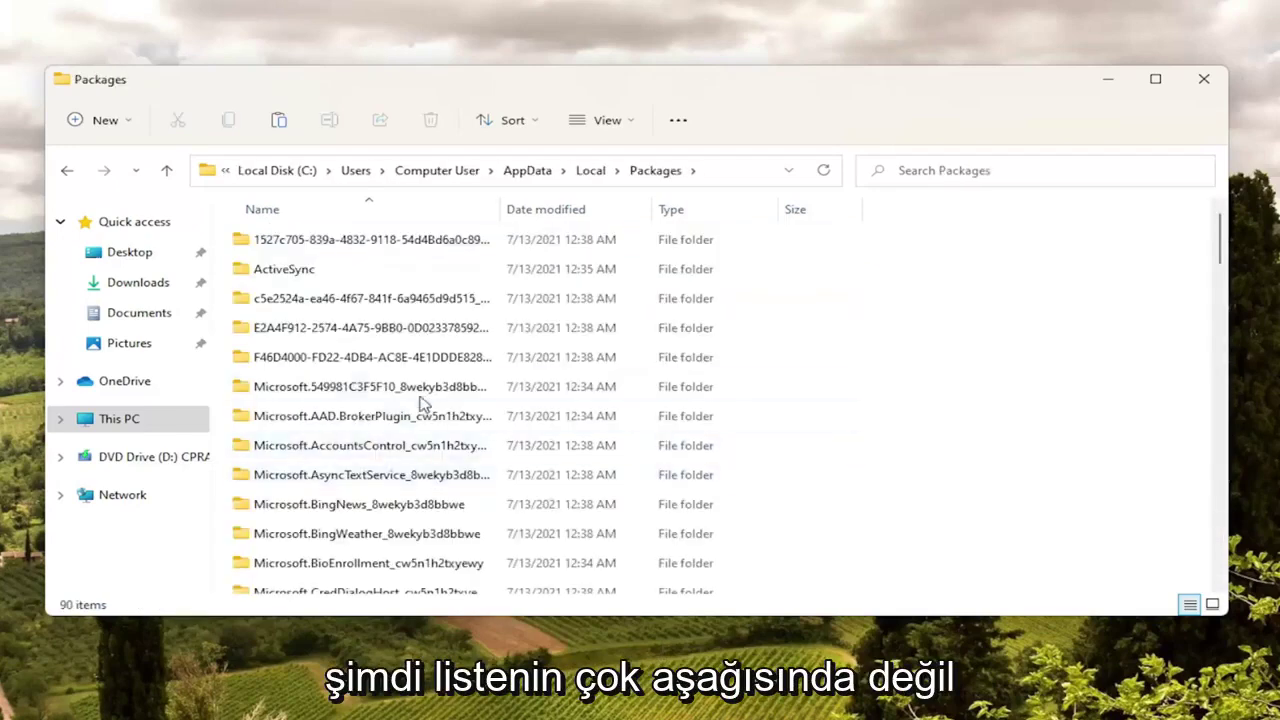
# Delete the Microsoft.MicrosoftEdge_8wekyb3d8bbwe folder from Packages and close the File Explorer window
pyautogui.scroll(-1, 410, 362)
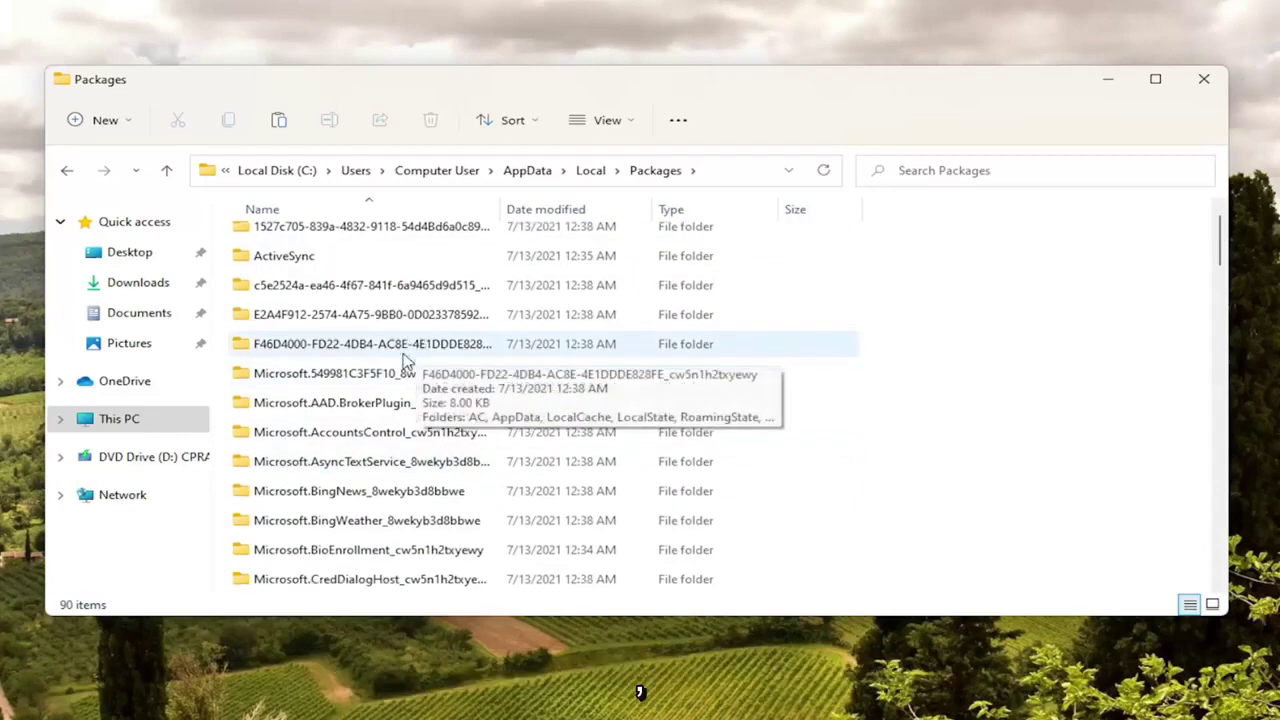
pyautogui.scroll(-2, 397, 367)
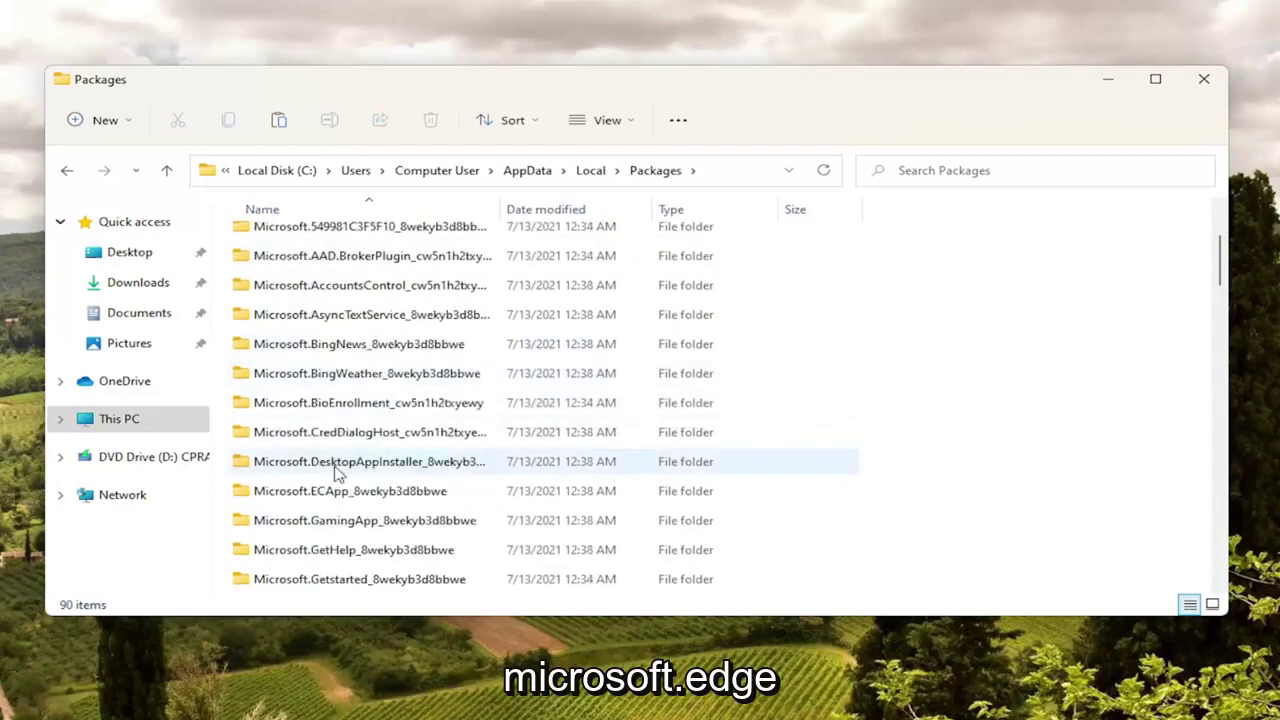
pyautogui.scroll(3, 429, 340)
pyautogui.scroll(-4, 410, 404)
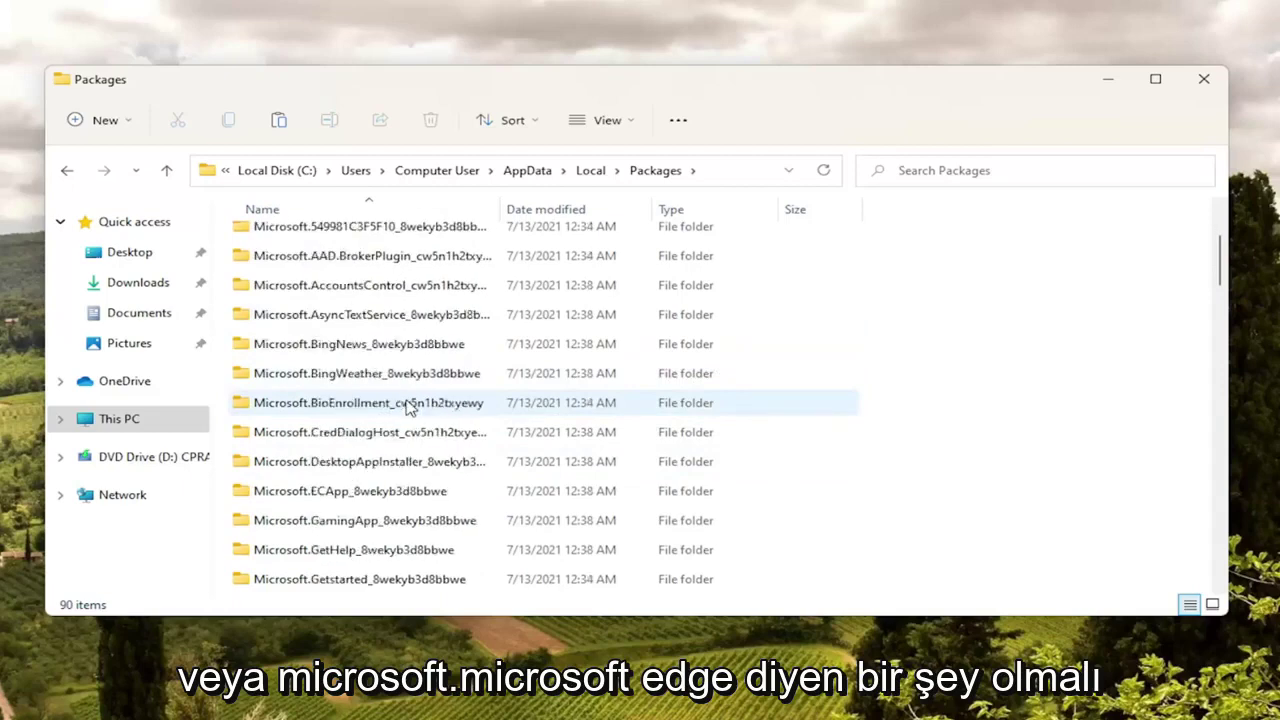
pyautogui.scroll(-1, 410, 403)
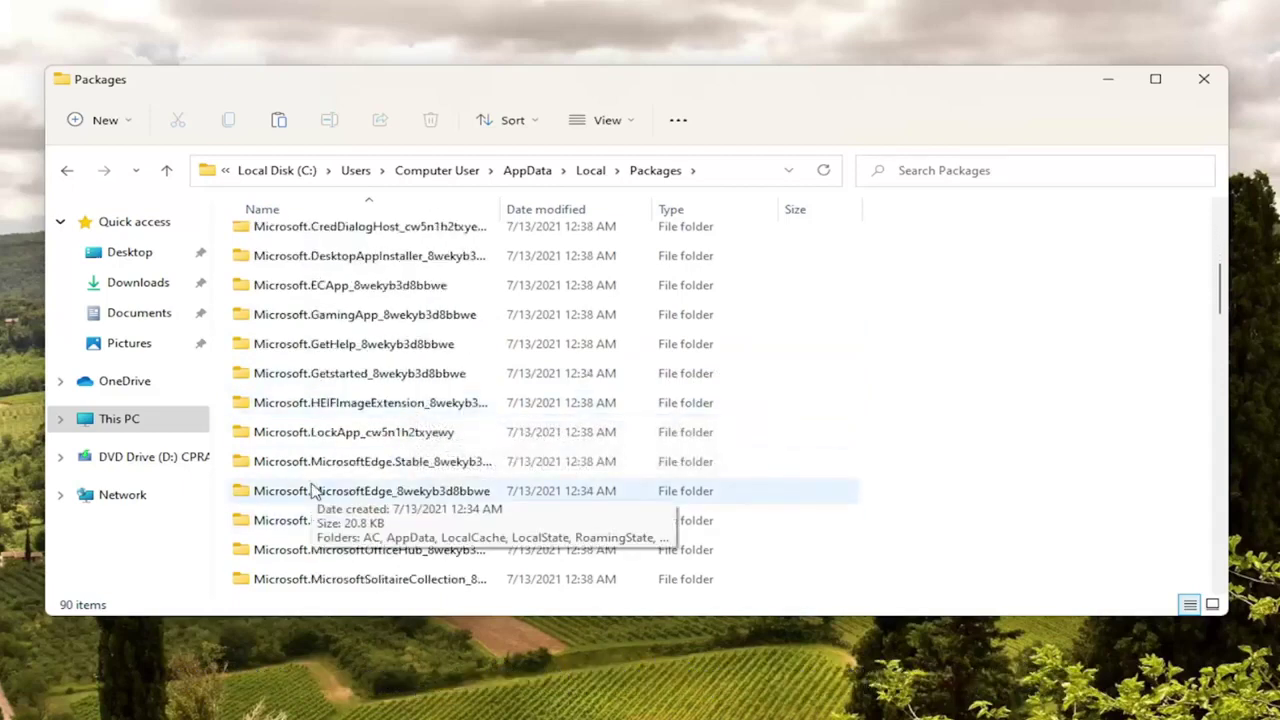
pyautogui.click(262, 491)
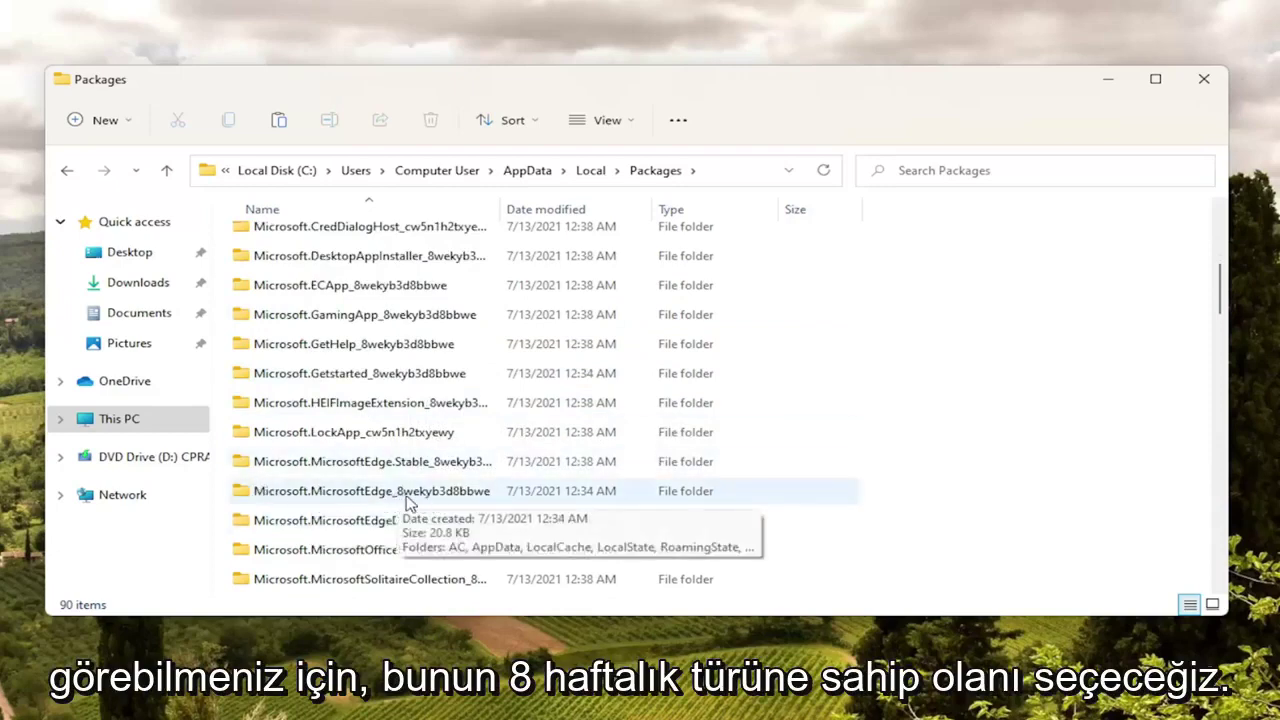
pyautogui.click(352, 500)
pyautogui.scroll(1, 355, 502)
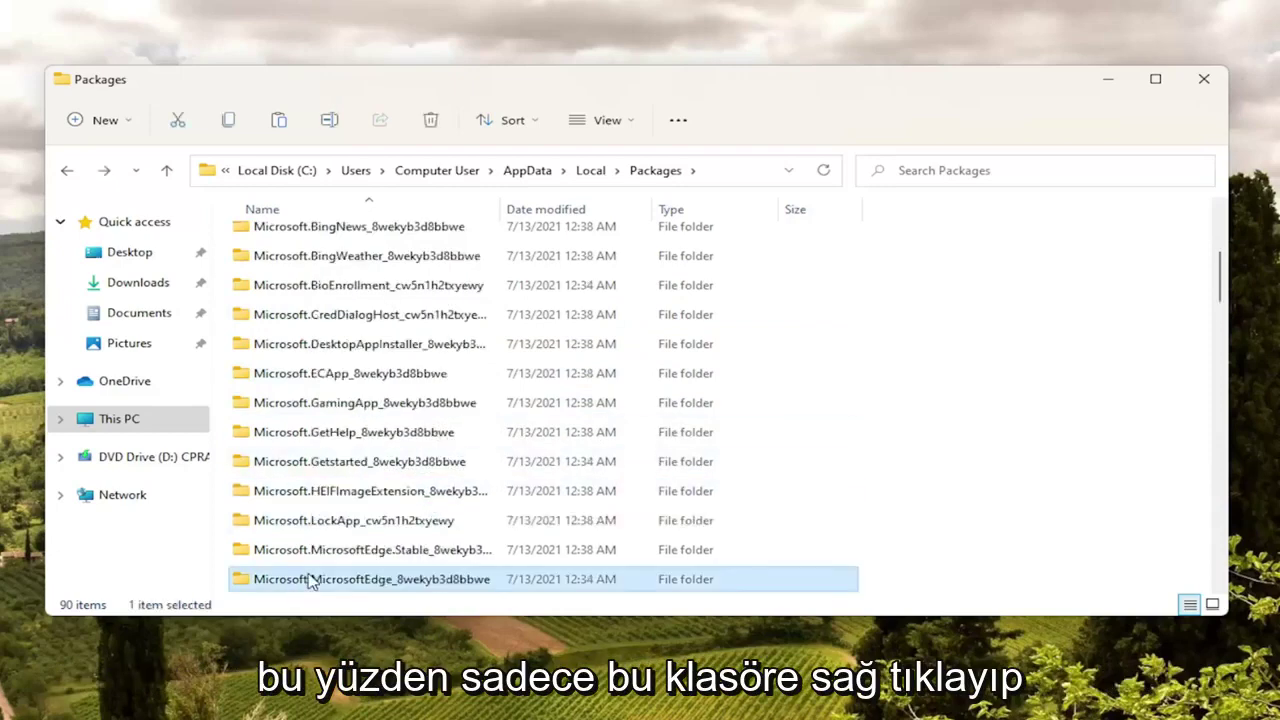
pyautogui.rightClick(306, 583)
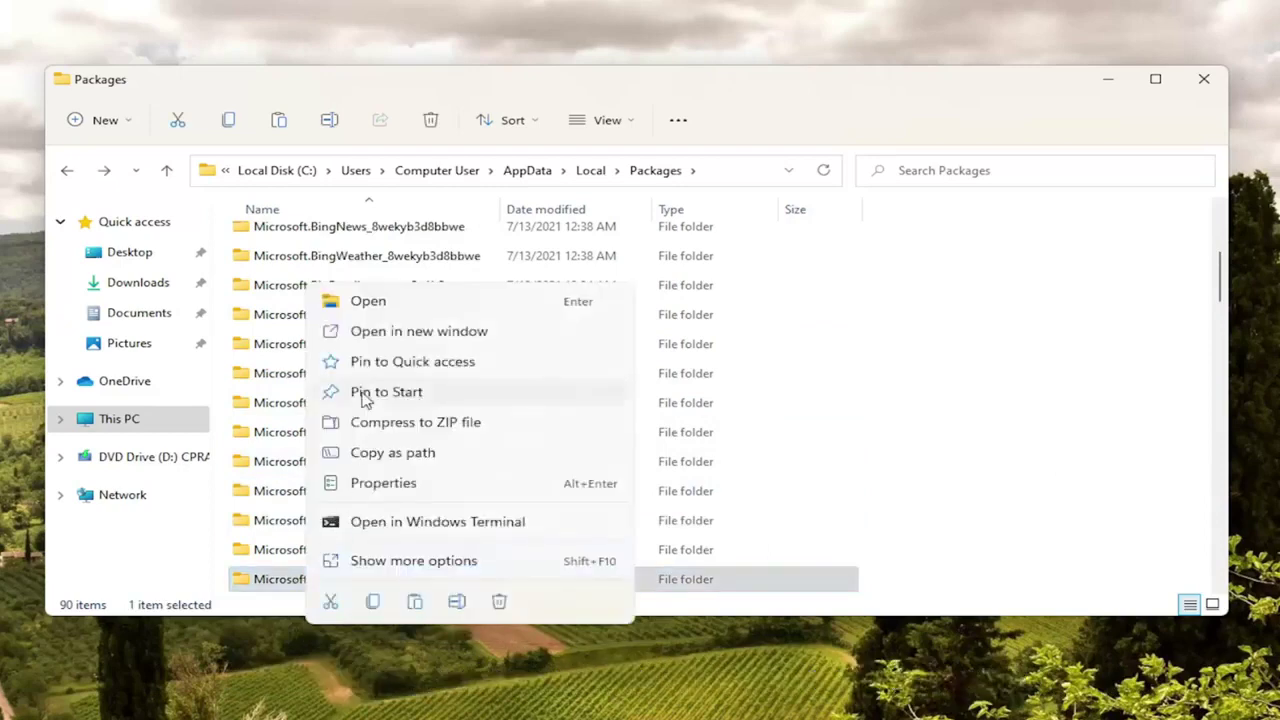
pyautogui.click(499, 602)
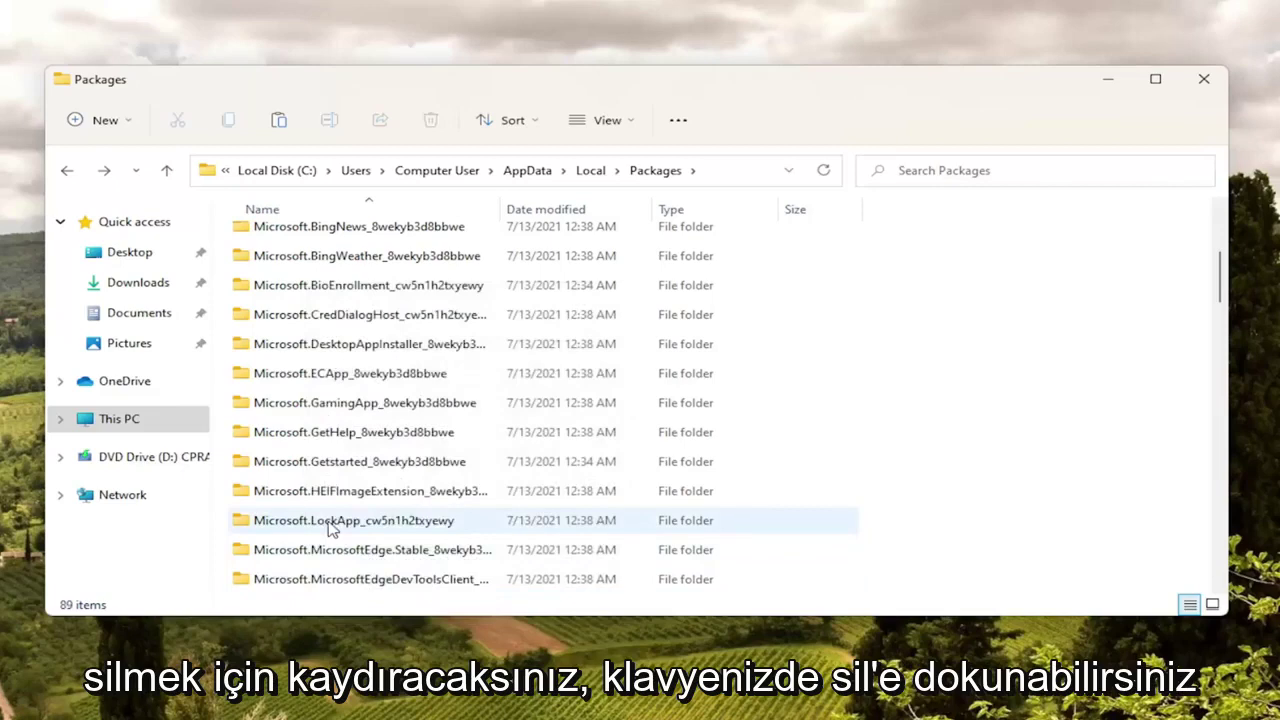
pyautogui.scroll(-1, 335, 538)
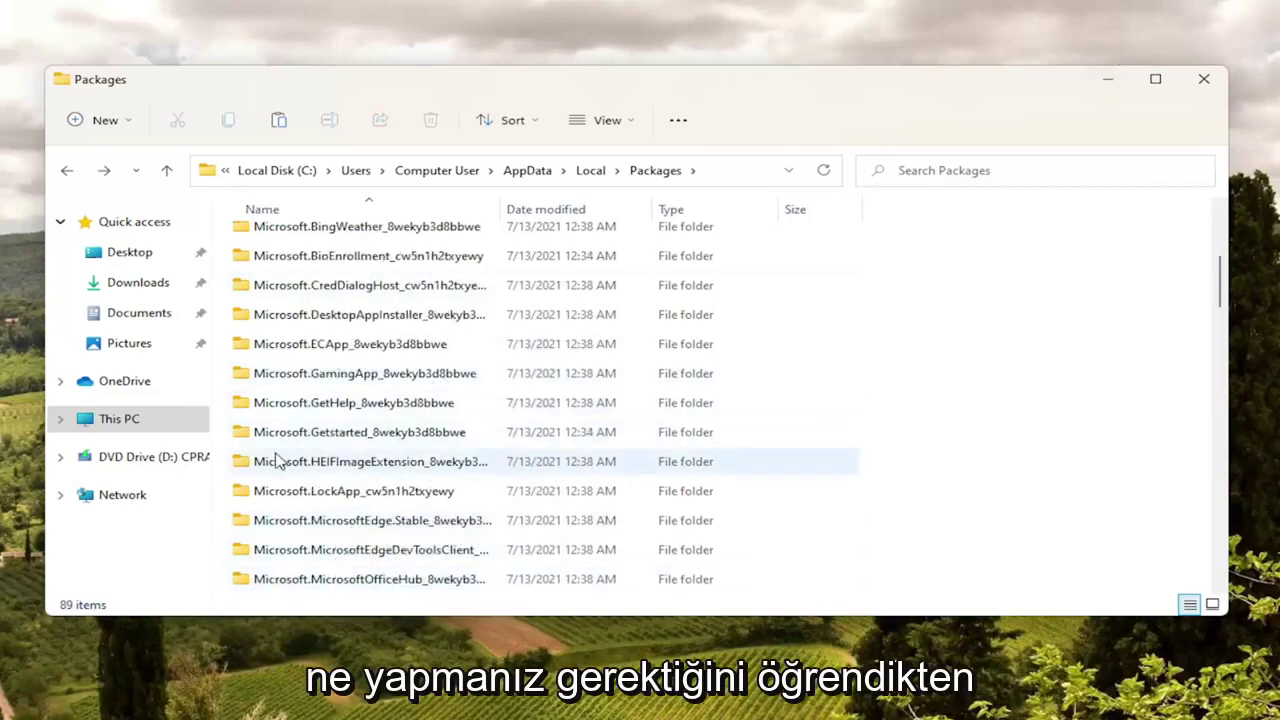
pyautogui.click(1200, 79)
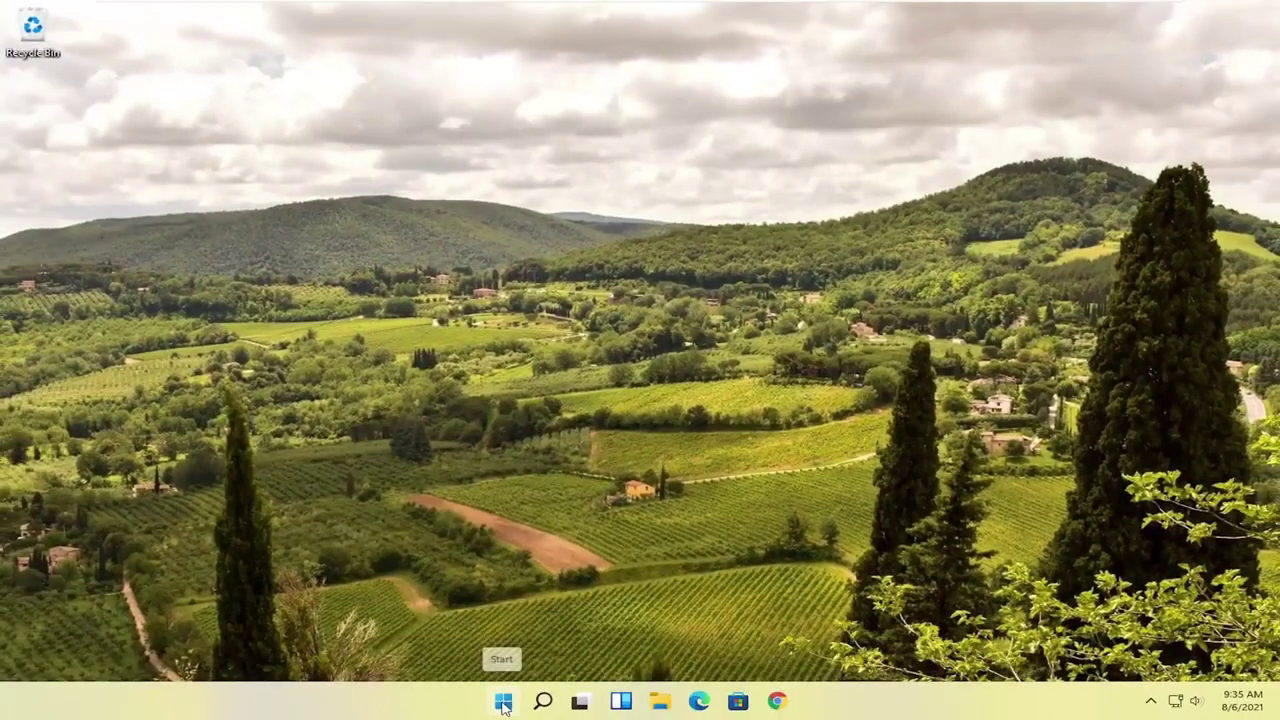
# Restart the computer
pyautogui.rightClick(503, 700)
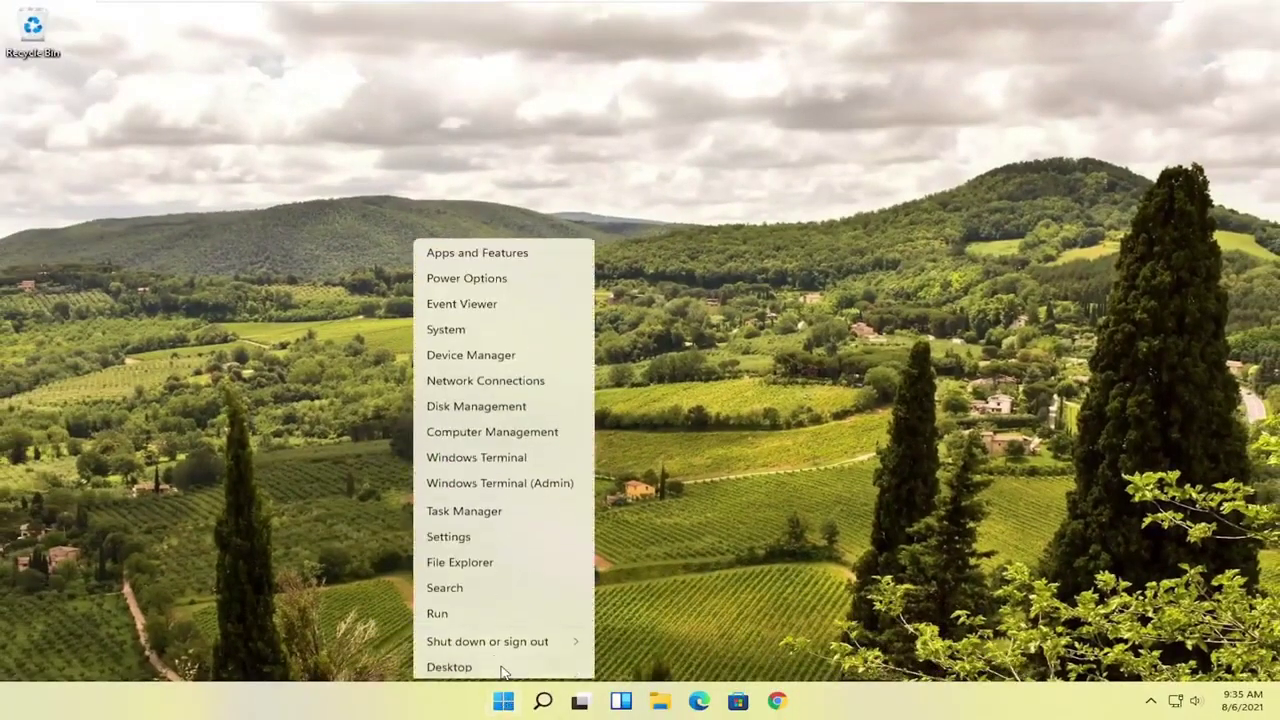
pyautogui.moveTo(490, 638)
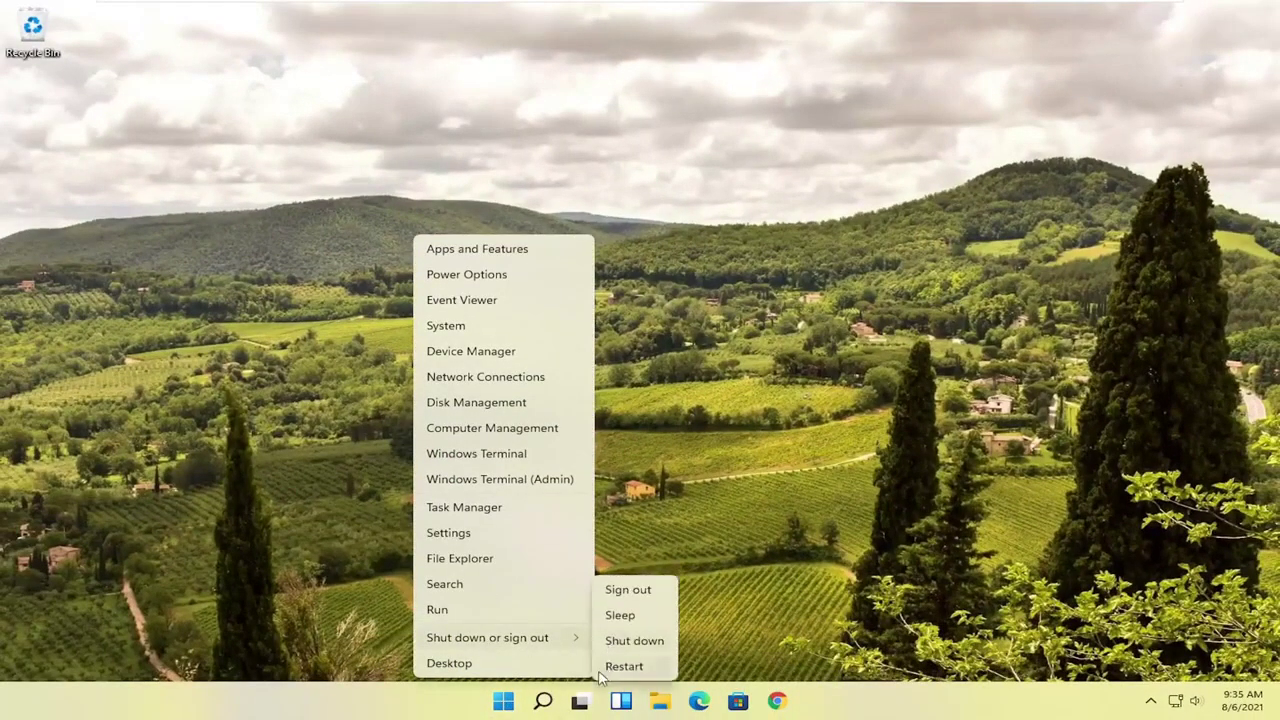
pyautogui.click(620, 663)
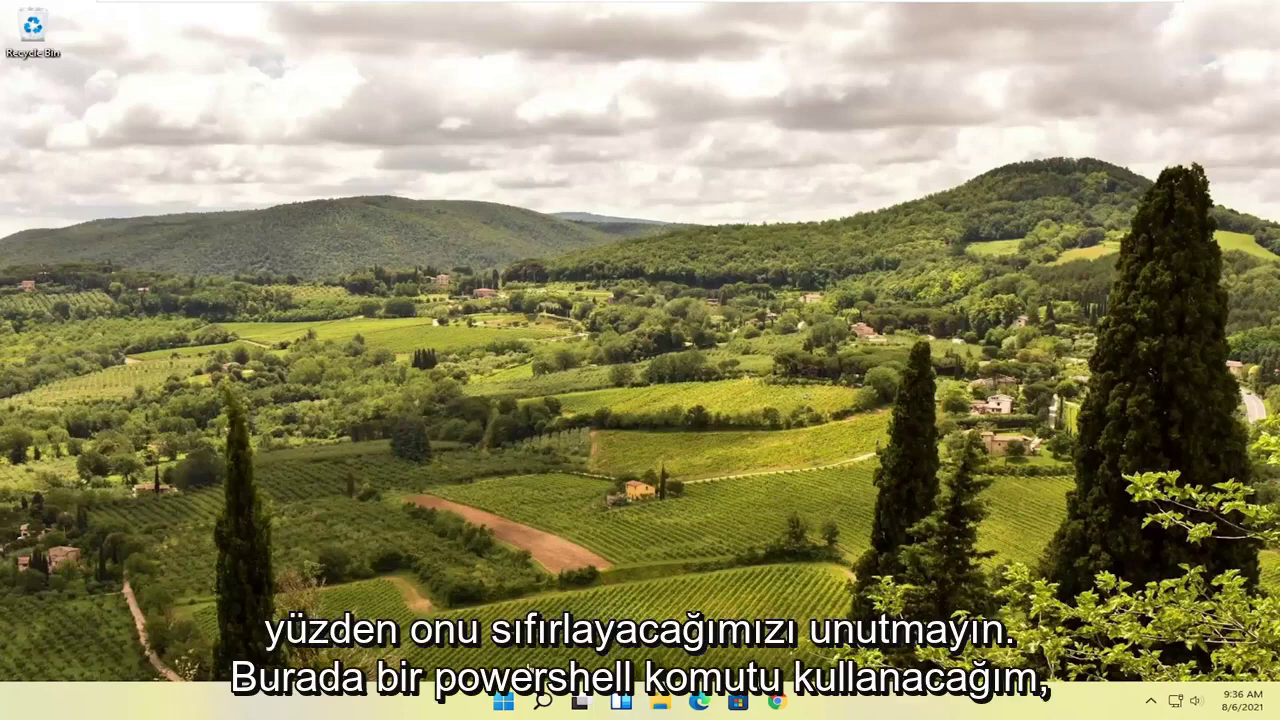
# Search for powershell, run Windows PowerShell as administrator and allow it to make changes to the device
pyautogui.click(504, 702)
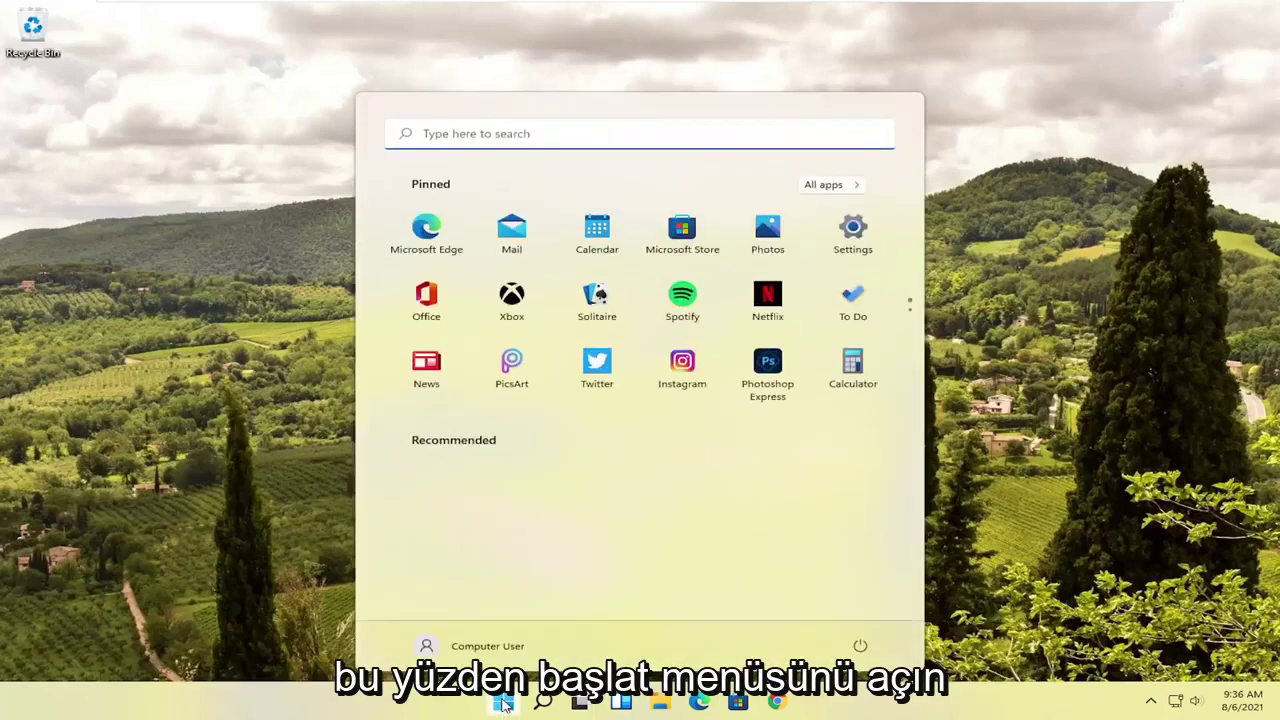
pyautogui.write('powershell')
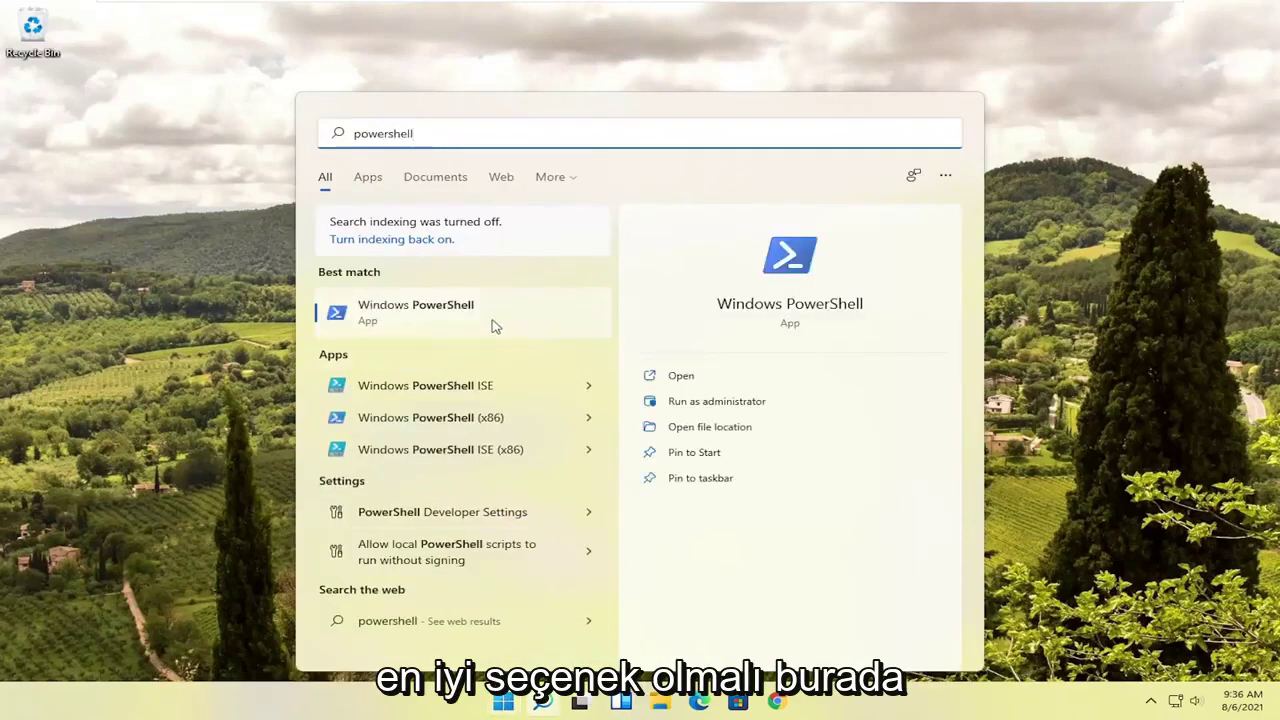
pyautogui.rightClick(405, 316)
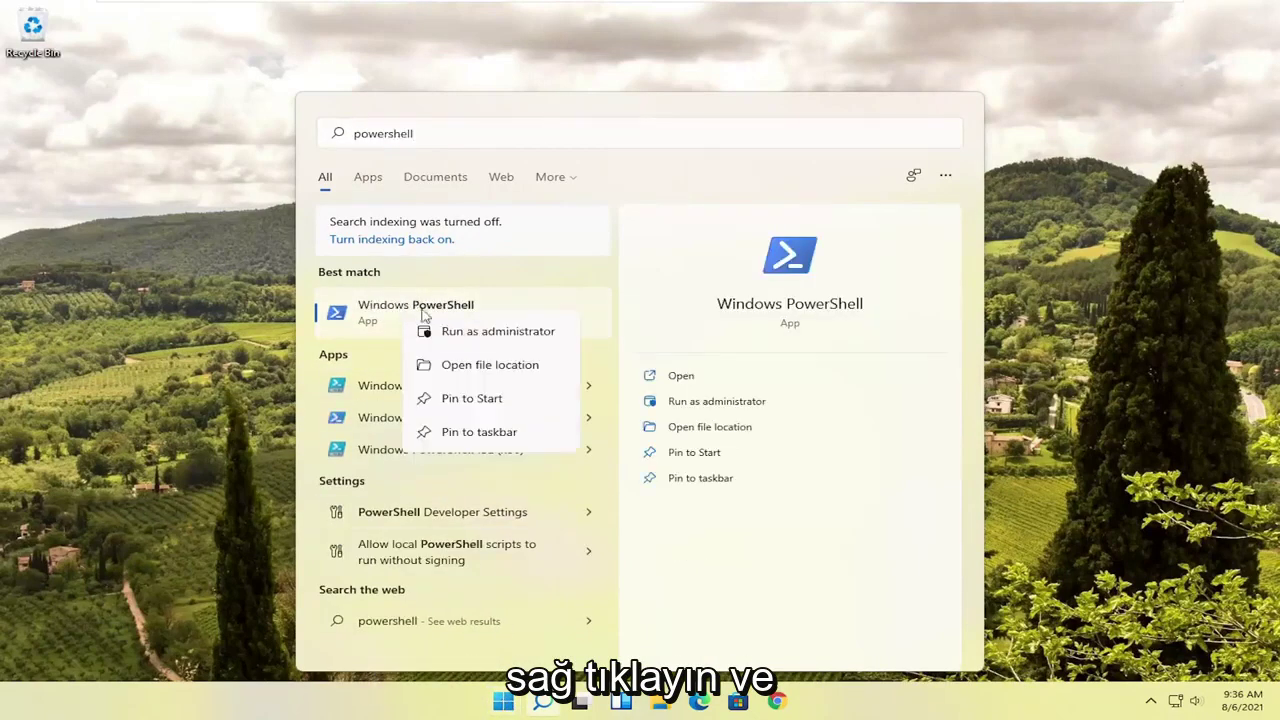
pyautogui.click(499, 336)
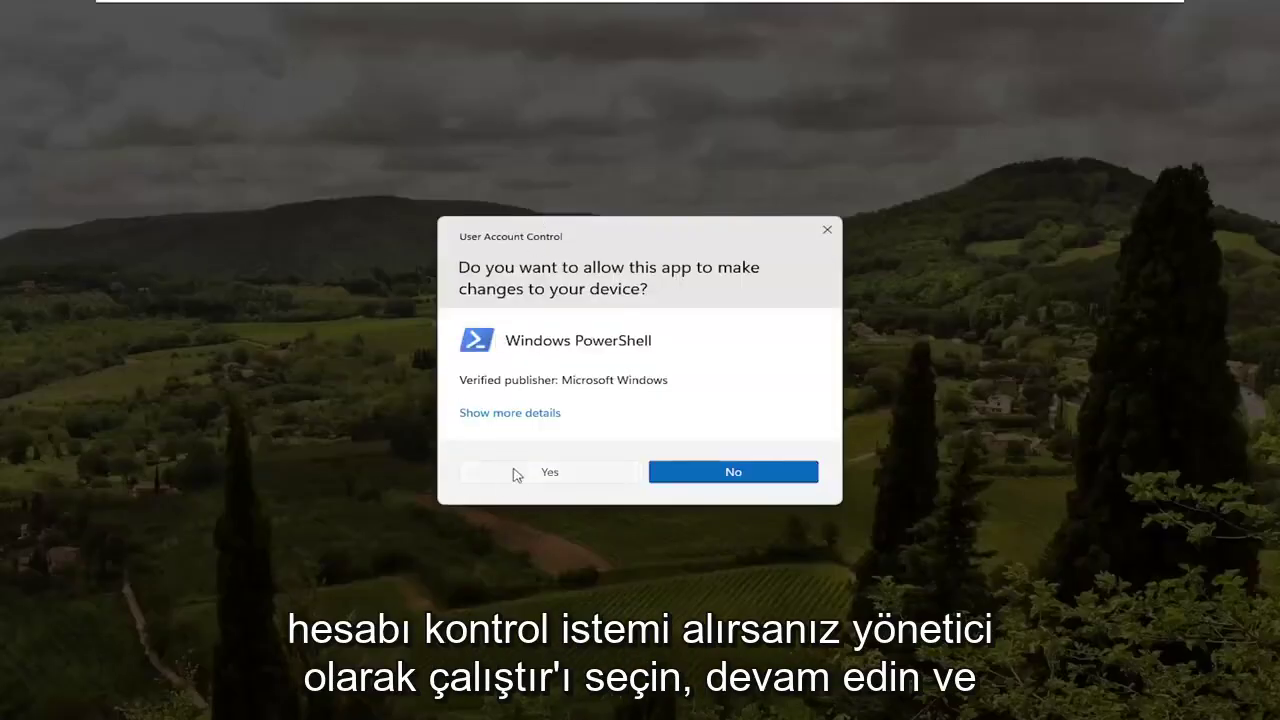
pyautogui.click(515, 472)
pyautogui.moveTo(368, 50); pyautogui.dragTo(535, 68)
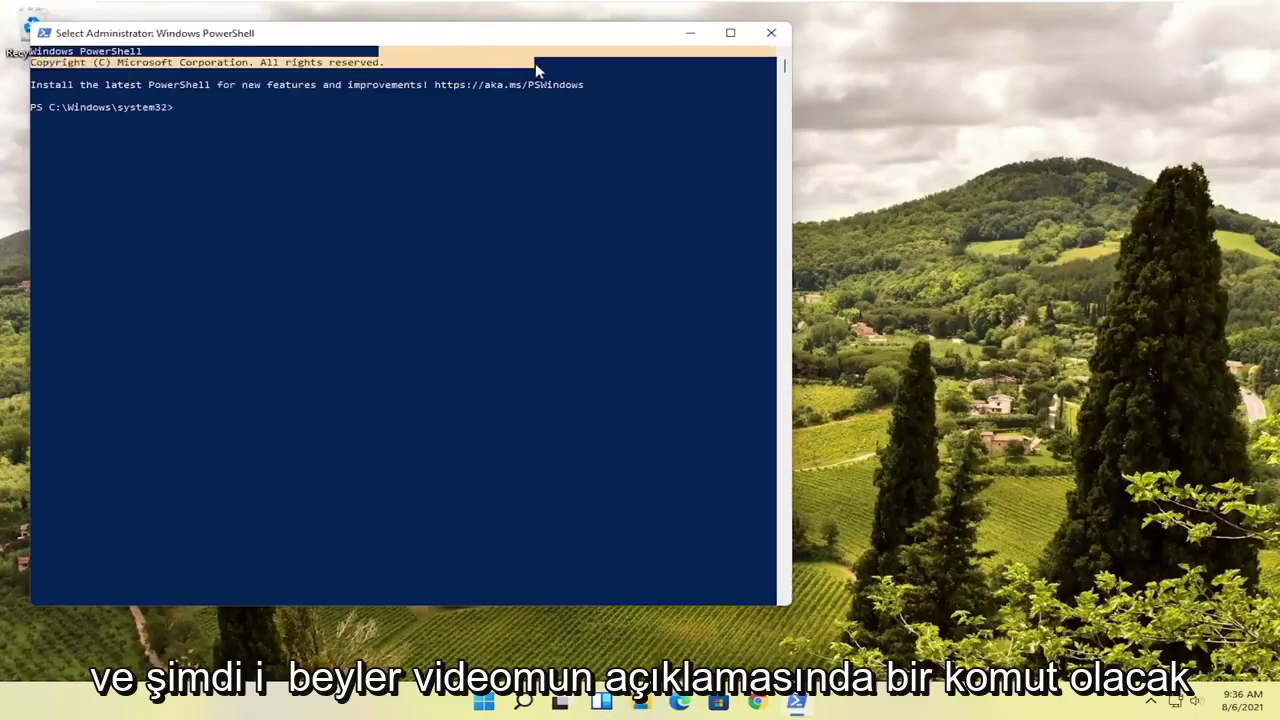
pyautogui.click(416, 84)
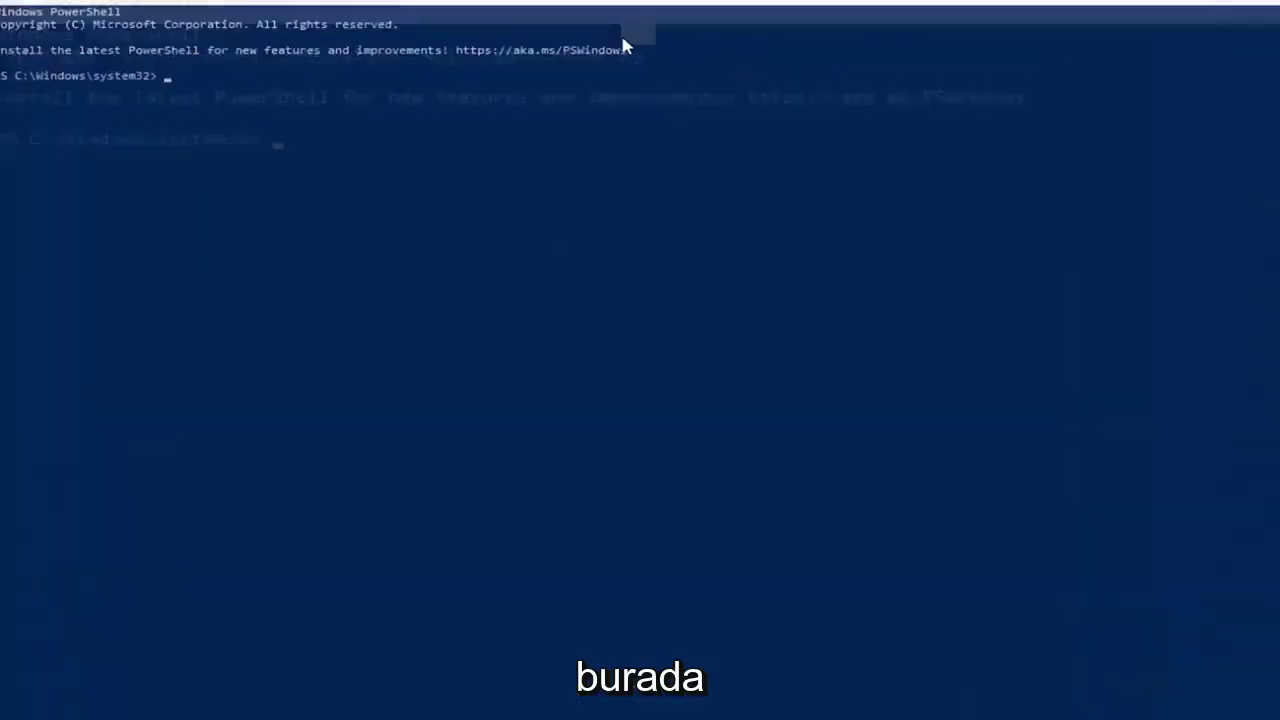
# Paste and run Get-AppXPackage -AllUsers -Name Microsoft.MicrosoftEdge | Foreach {Add-AppxPackage -DisableDevelopmentMode -Register "$($_.InstallLocation)\AppXManifest.xml" -Verbose} in PowerShell
pyautogui.moveTo(617, 28)
pyautogui.mouseDown()
pyautogui.moveTo(629, 23)
pyautogui.moveTo(630, 40)
pyautogui.mouseUp()
pyautogui.rightClick(630, 40)
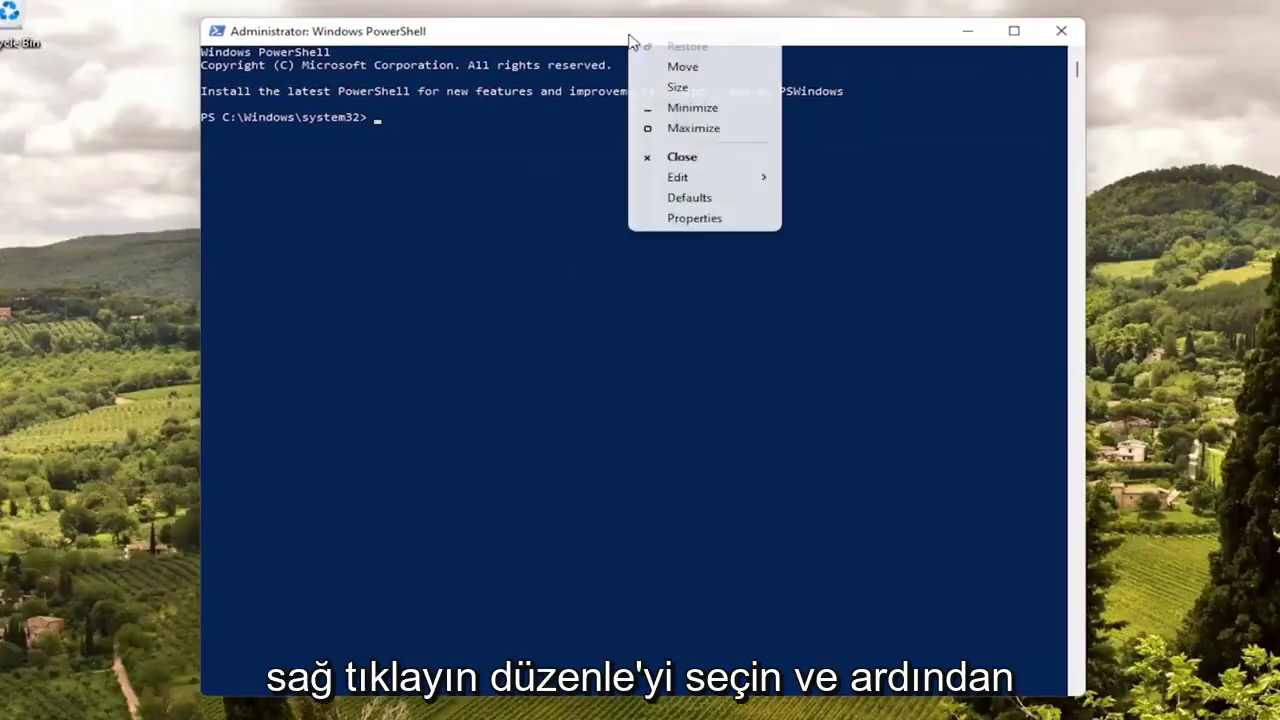
pyautogui.moveTo(740, 182)
pyautogui.click(828, 218)
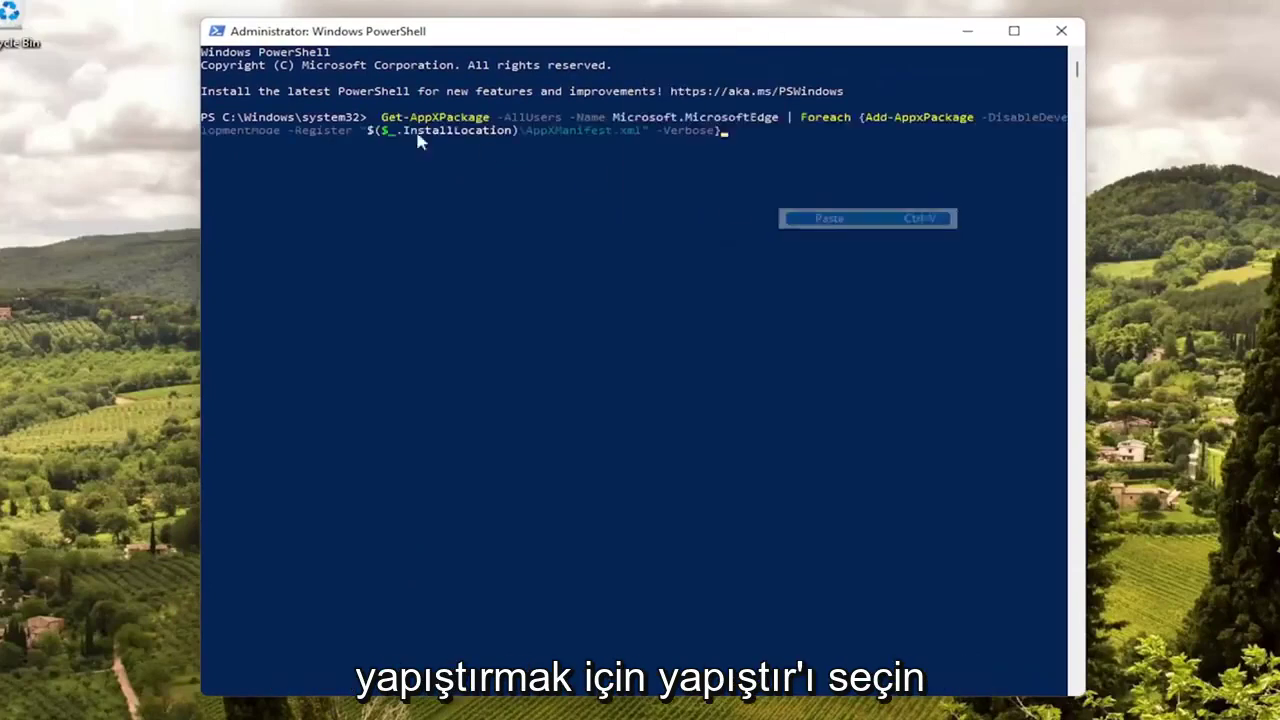
pyautogui.press('Return')
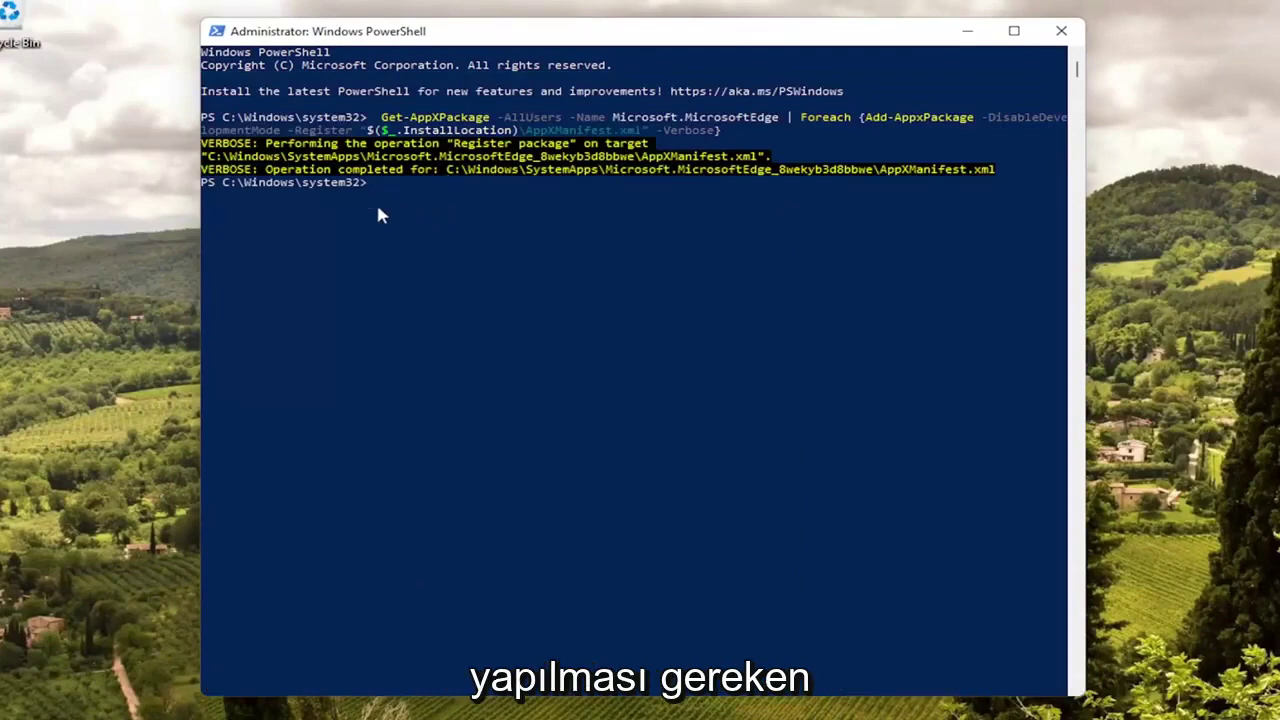
# Close the PowerShell window and launch Microsoft Edge
pyautogui.click(1061, 31)
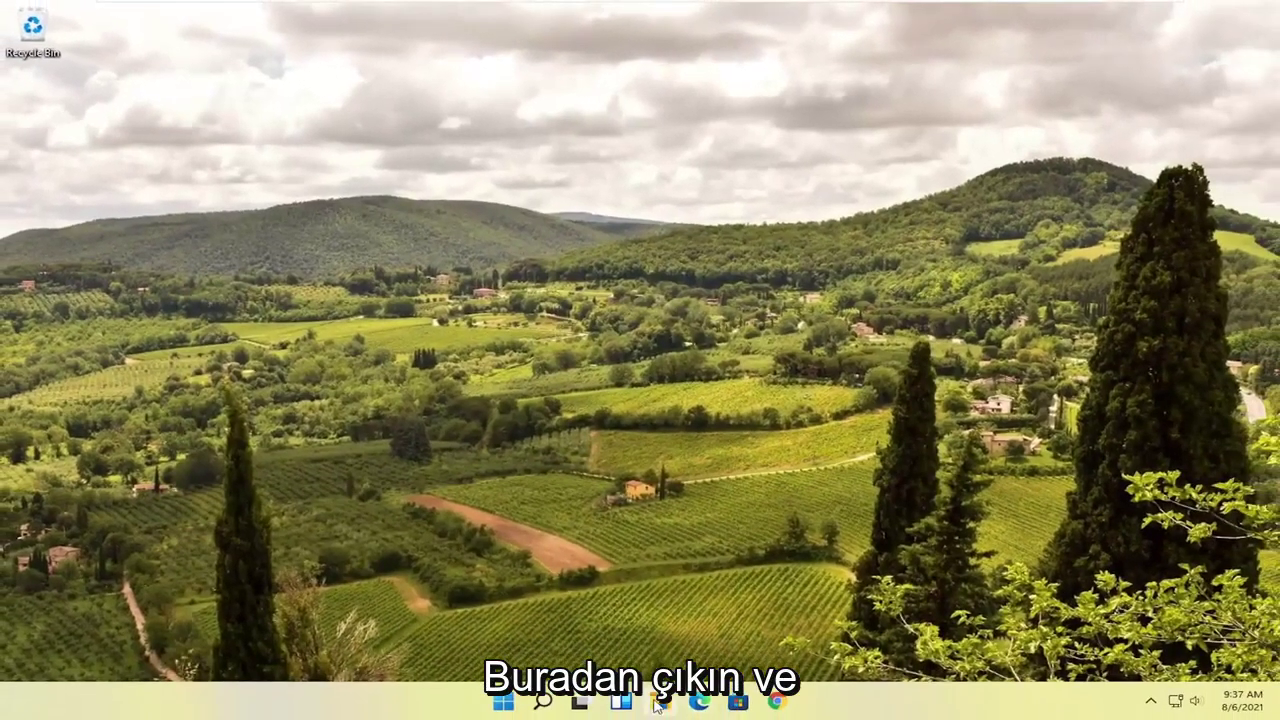
pyautogui.click(699, 703)
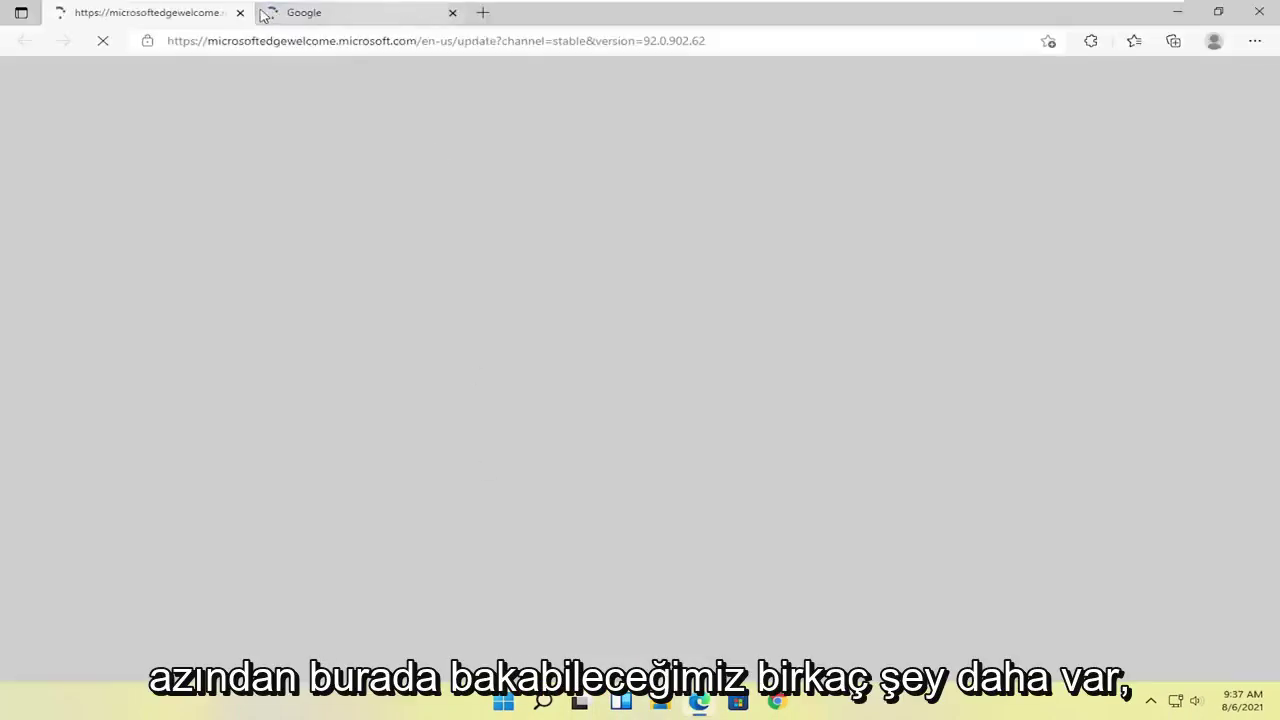
# Close the Edge welcome tab, restore the browser's settings to their default values, and close the browser
pyautogui.click(240, 12)
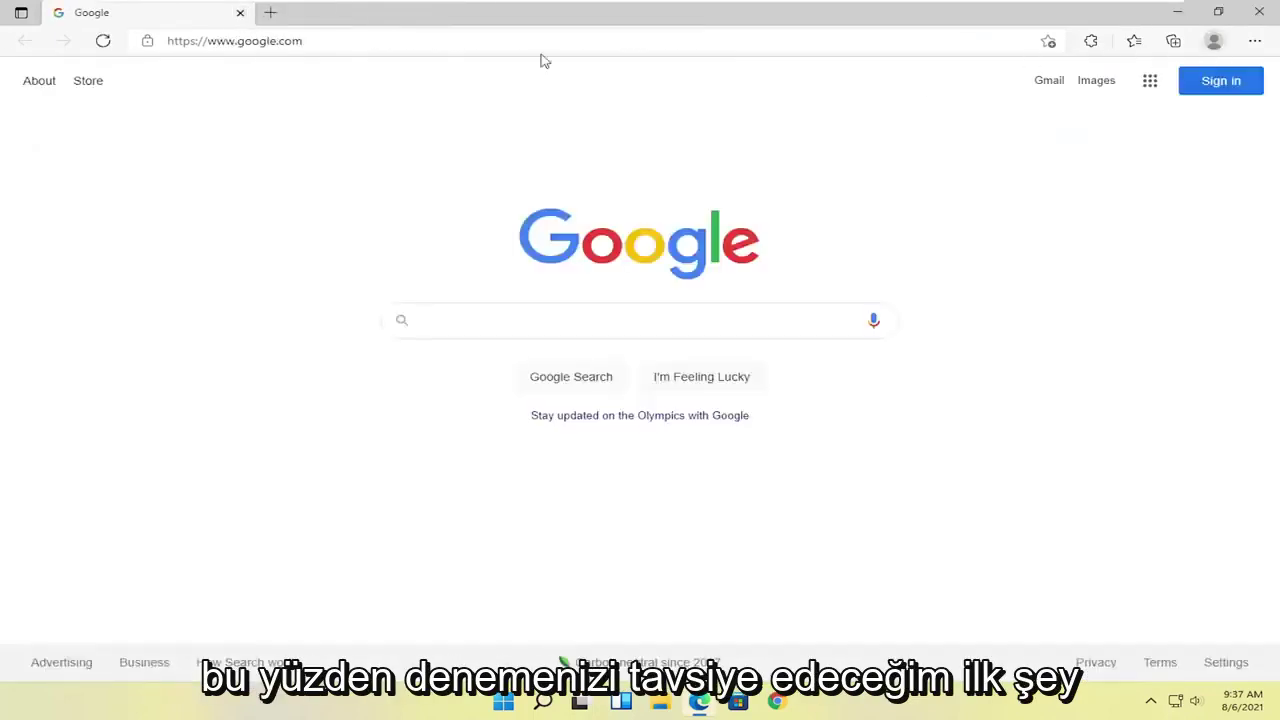
pyautogui.click(1254, 41)
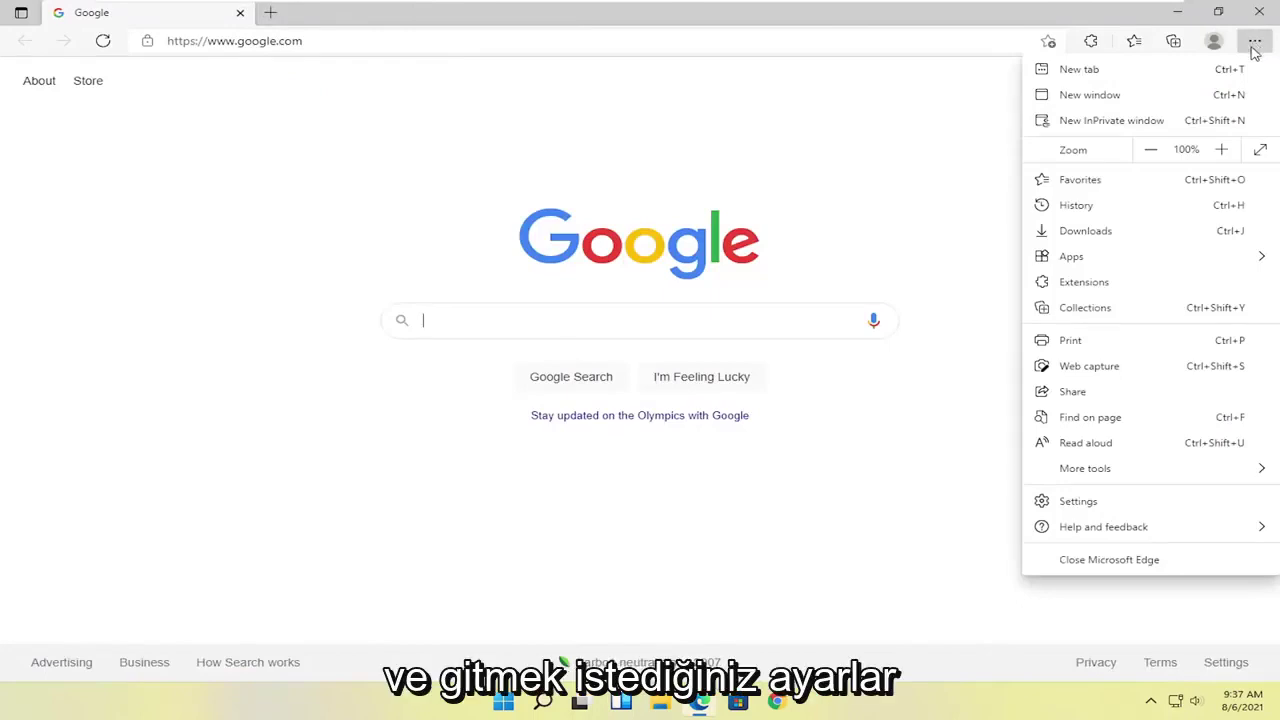
pyautogui.click(1061, 511)
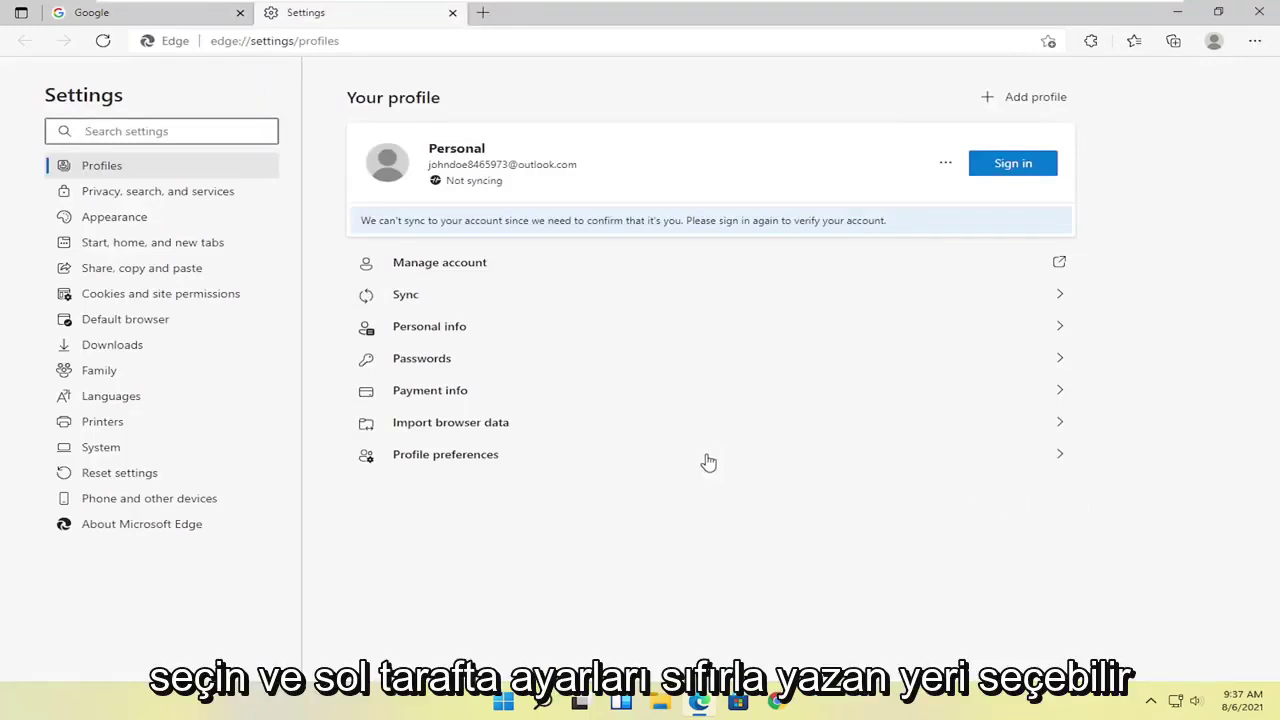
pyautogui.click(106, 478)
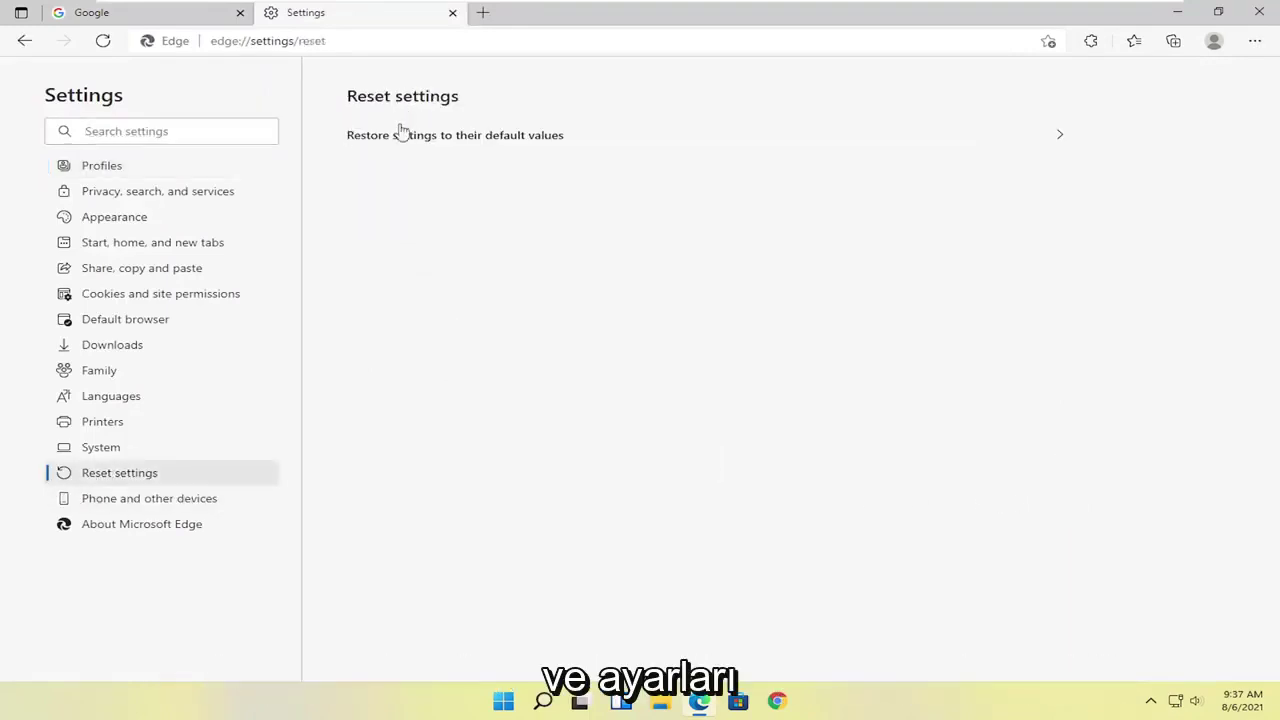
pyautogui.click(512, 142)
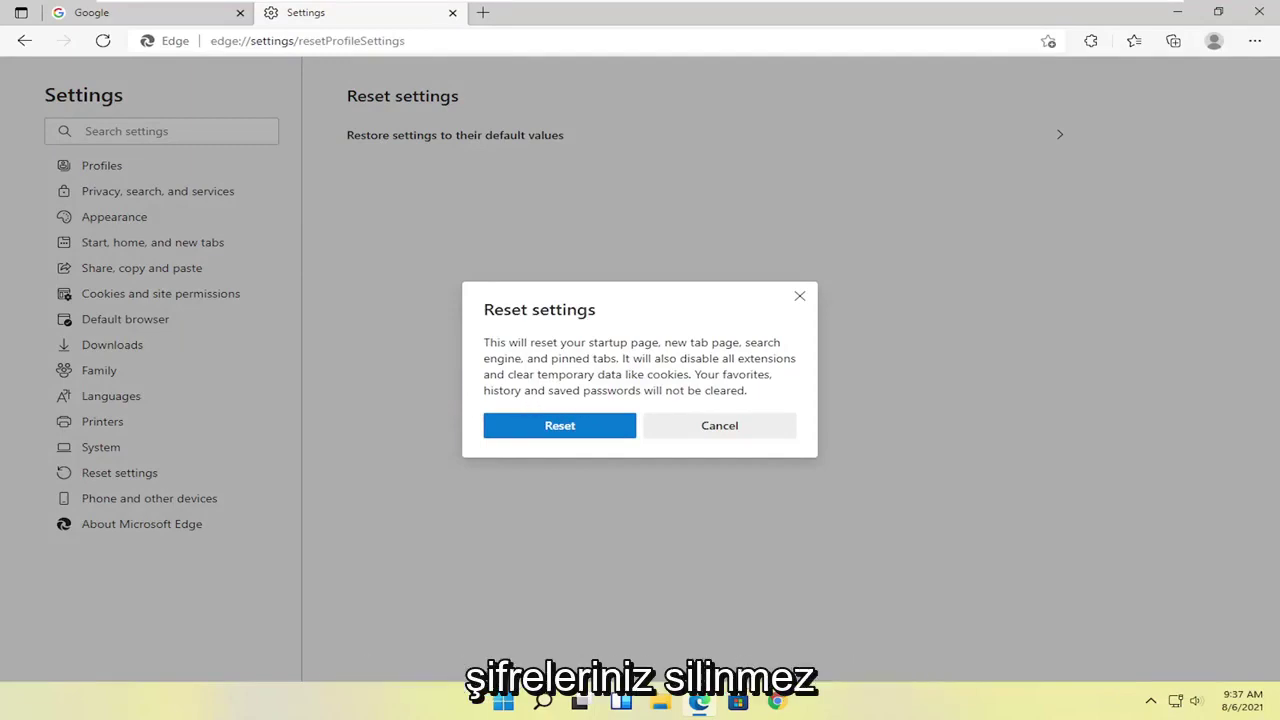
pyautogui.click(560, 428)
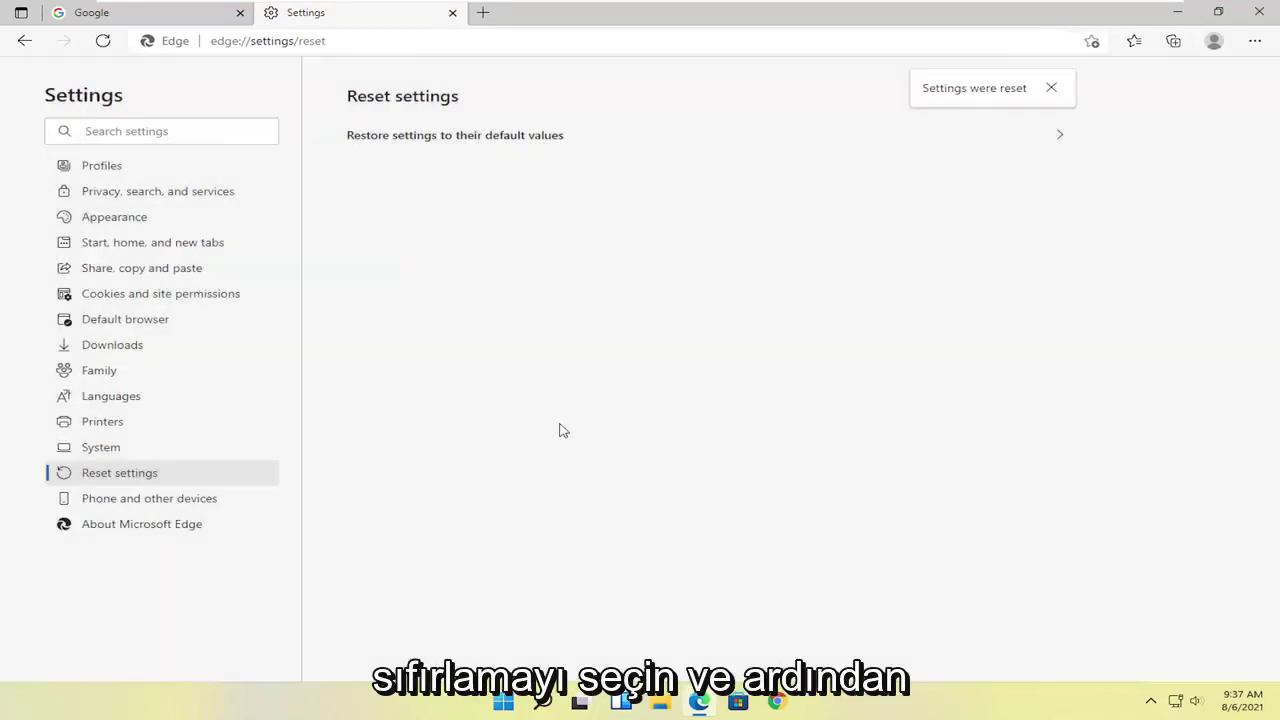
pyautogui.click(1262, 14)
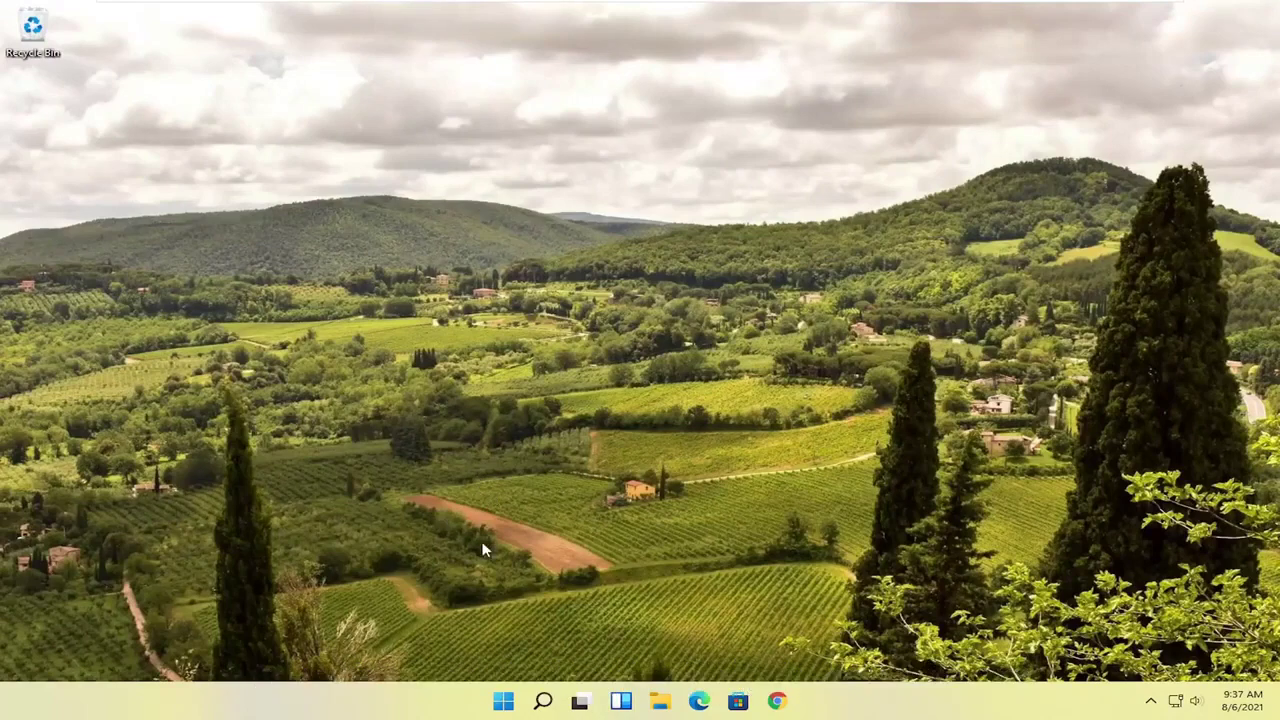
# Search Windows for "apps and fea" and open the Apps & features system settings
pyautogui.click(538, 703)
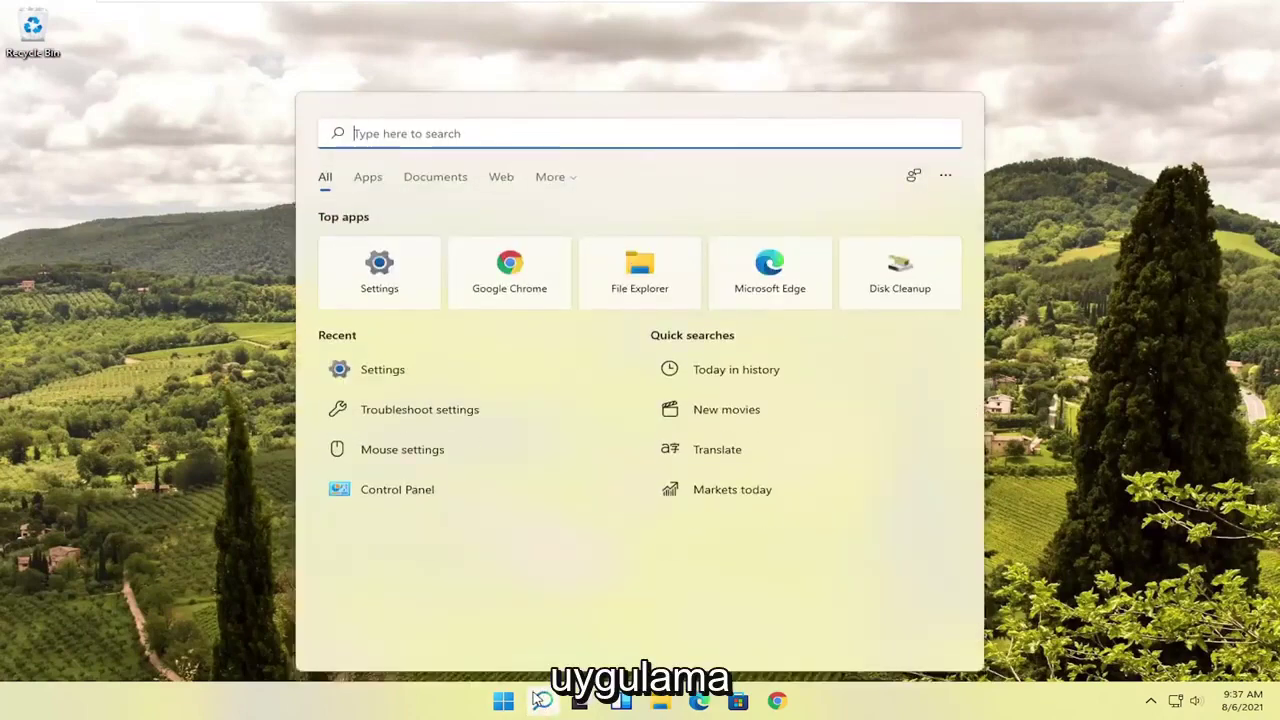
pyautogui.write('apps')
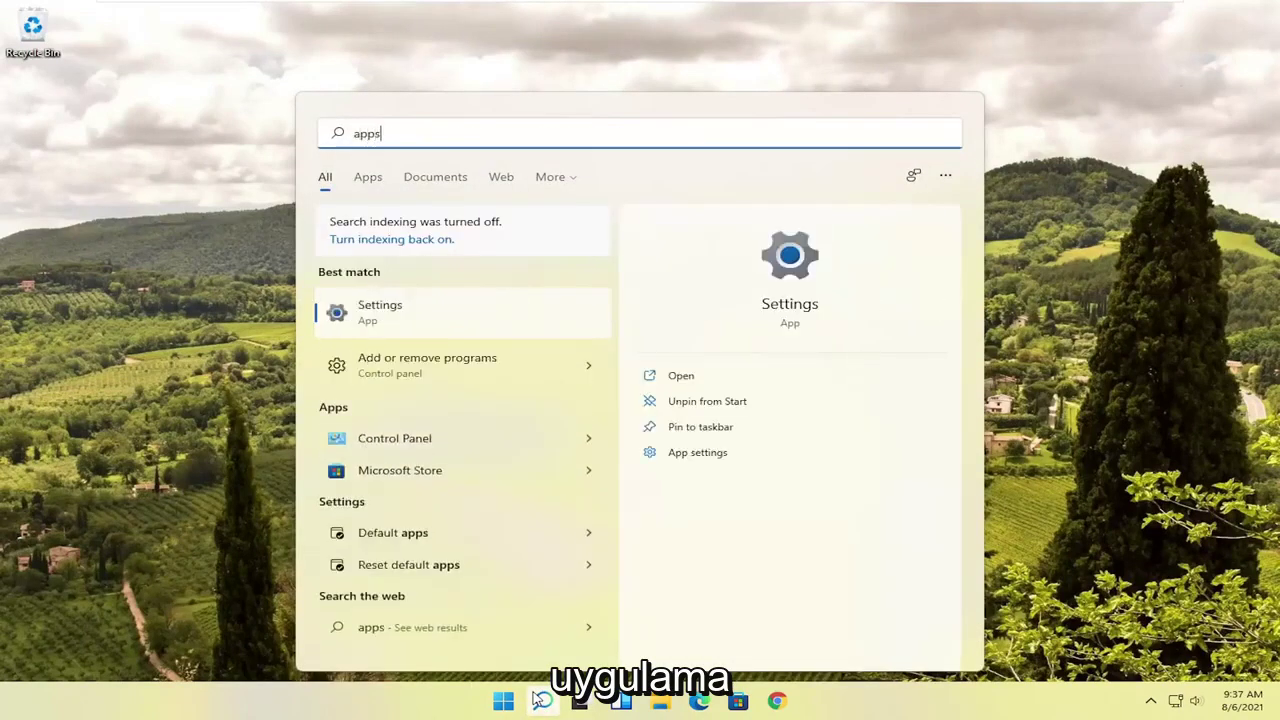
pyautogui.write(' a')
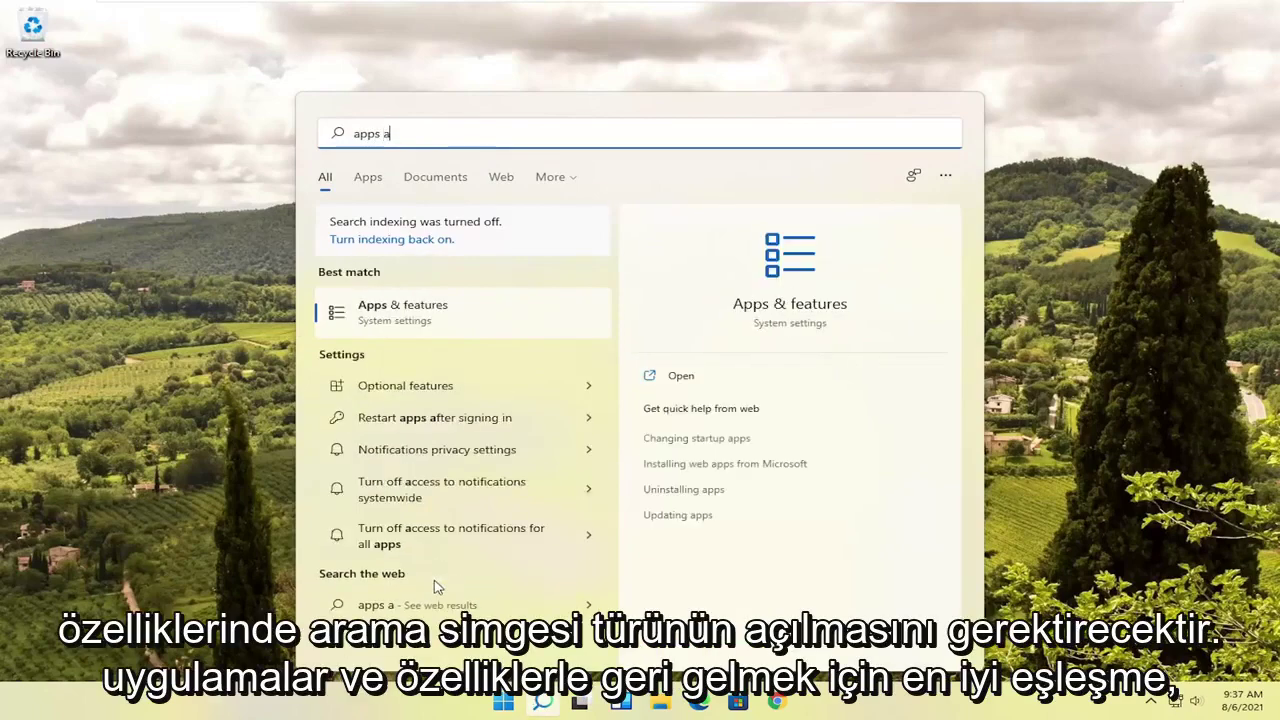
pyautogui.write('nd fea')
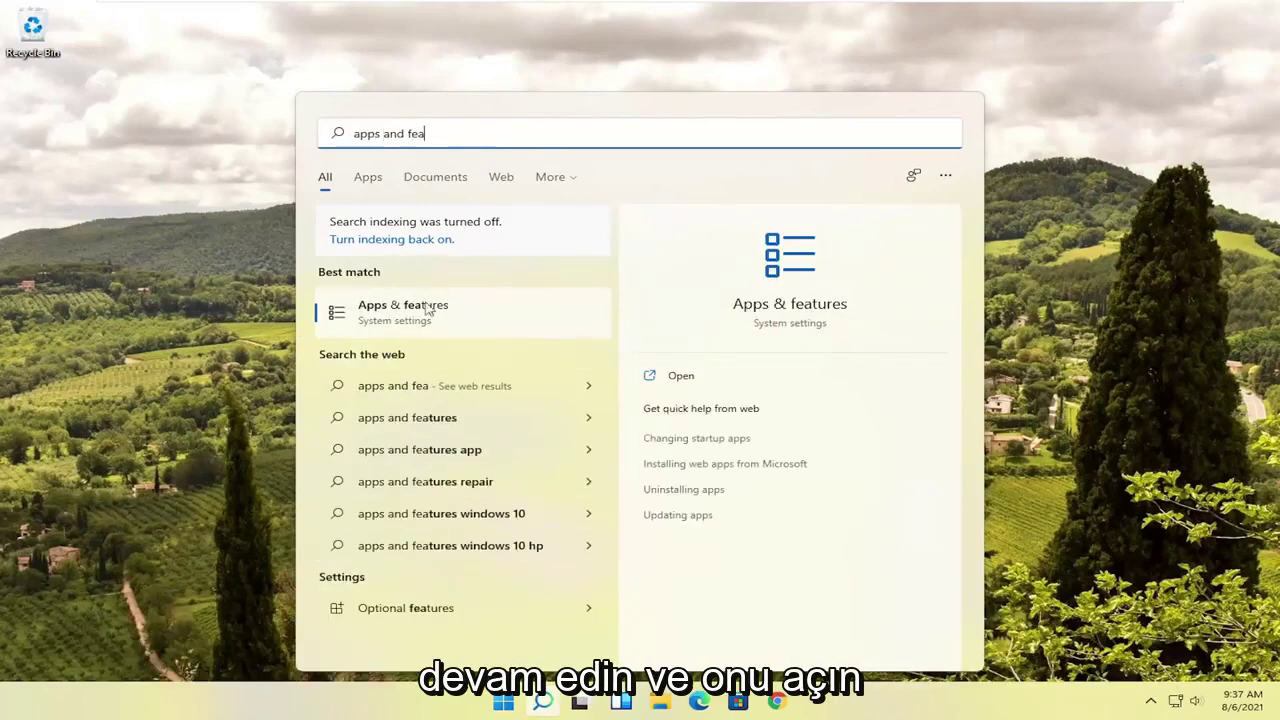
pyautogui.click(421, 314)
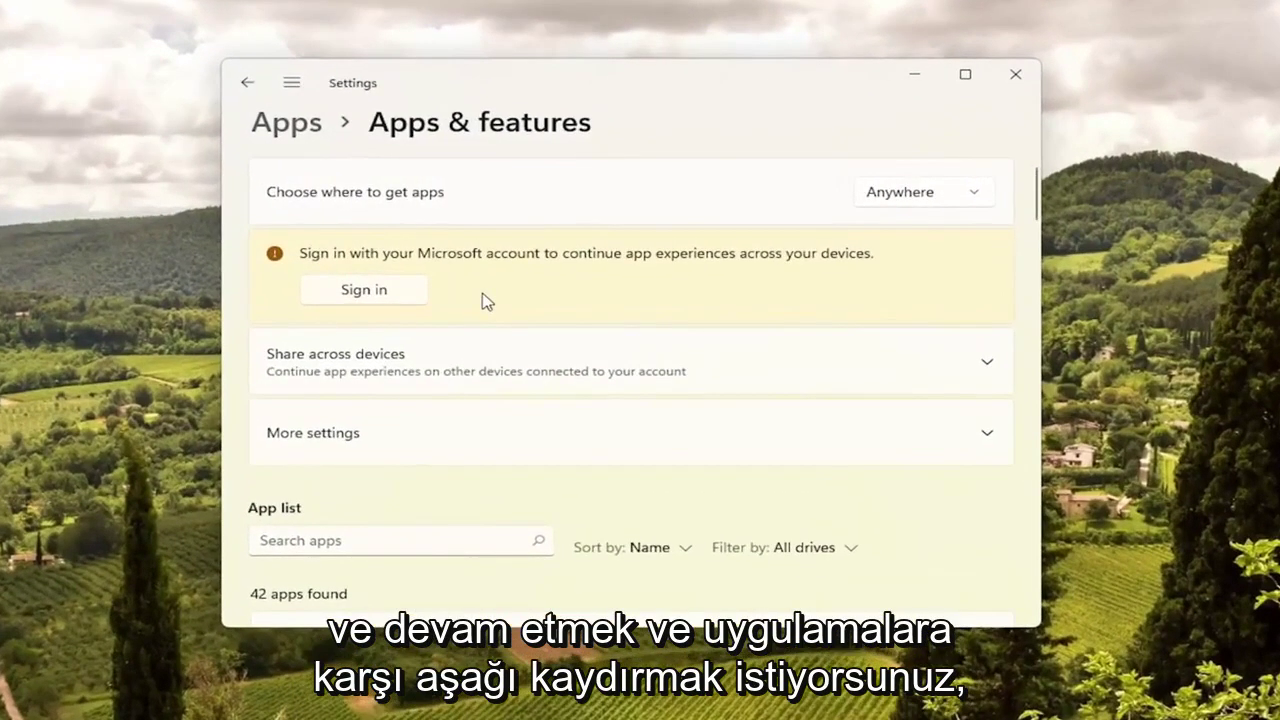
# Filter the installed app list by "edge" to find Microsoft Edge
pyautogui.scroll(-3, 470, 320)
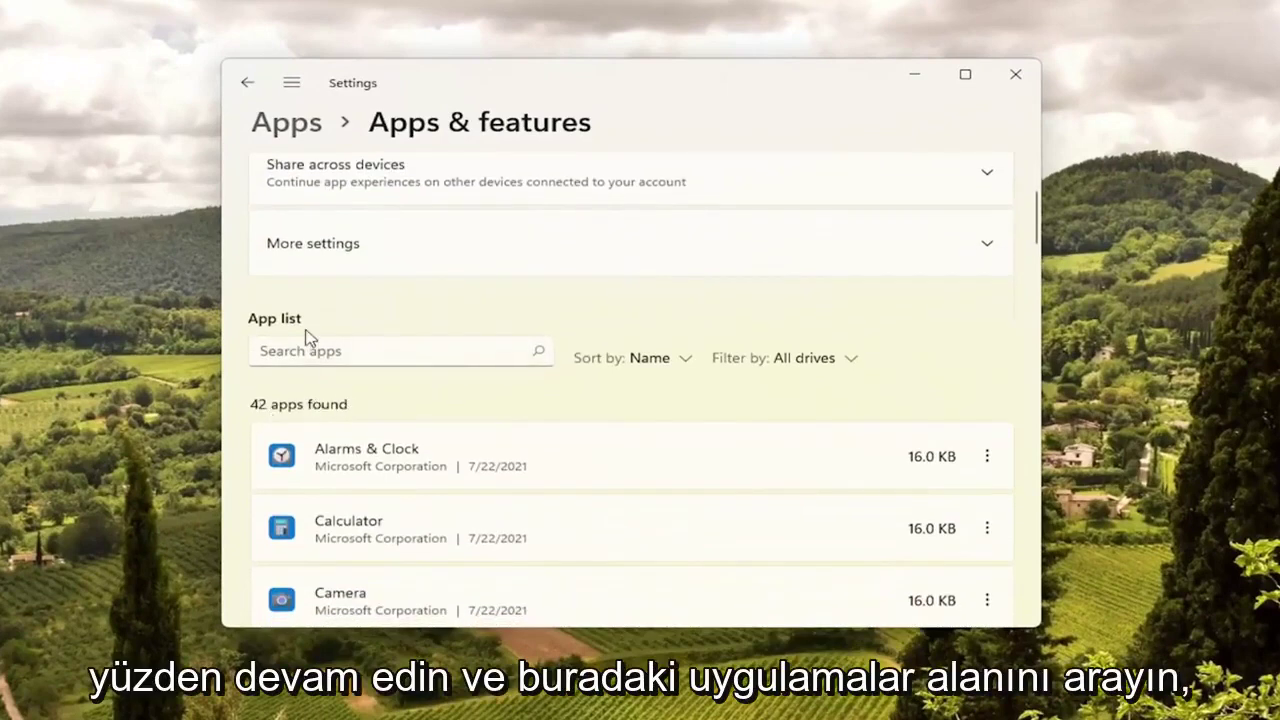
pyautogui.click(306, 350)
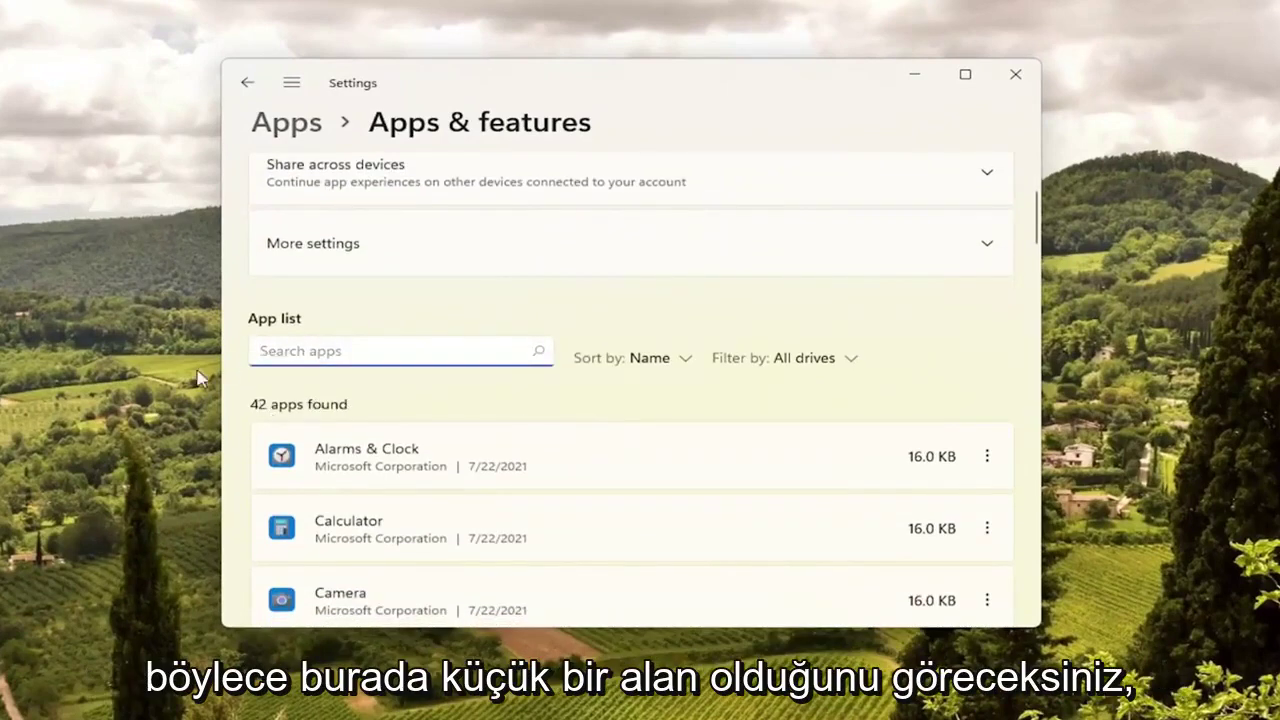
pyautogui.write('edge')
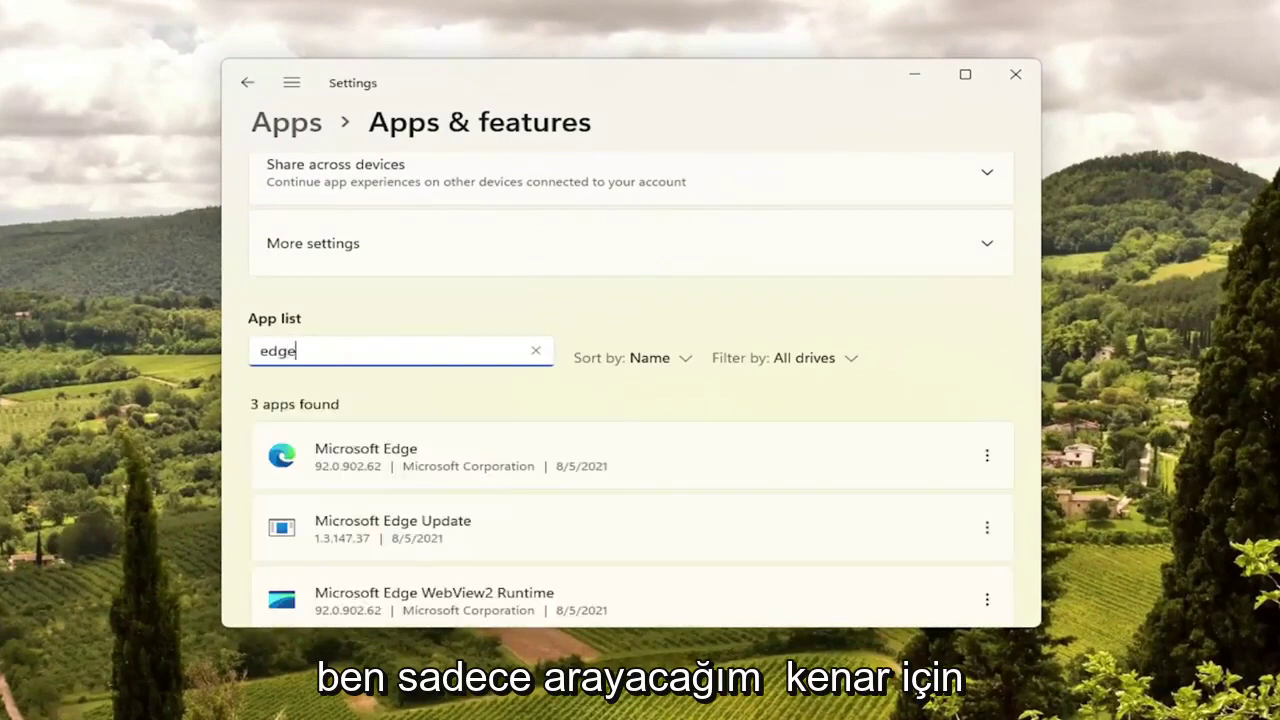
pyautogui.scroll(-1, 465, 410)
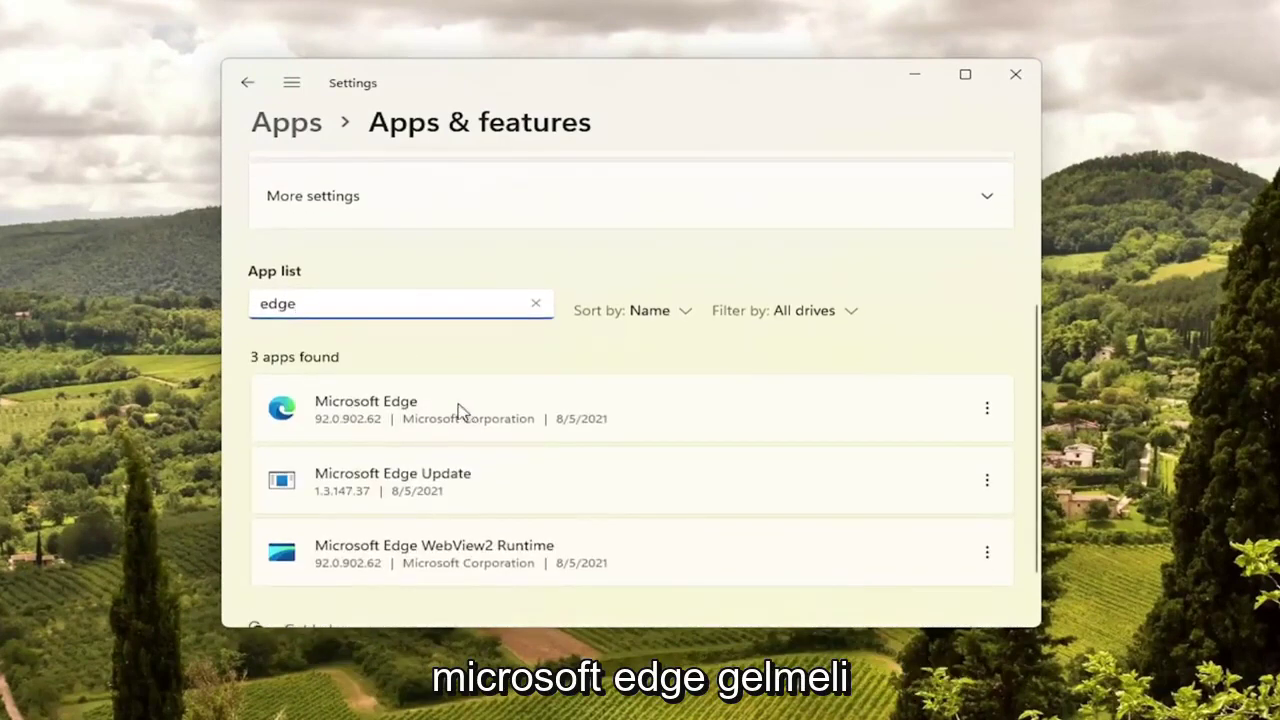
# Repair Microsoft Edge through its Modify option, allowing changes to the device and minimizing Settings, and close the installer on completion
pyautogui.click(988, 412)
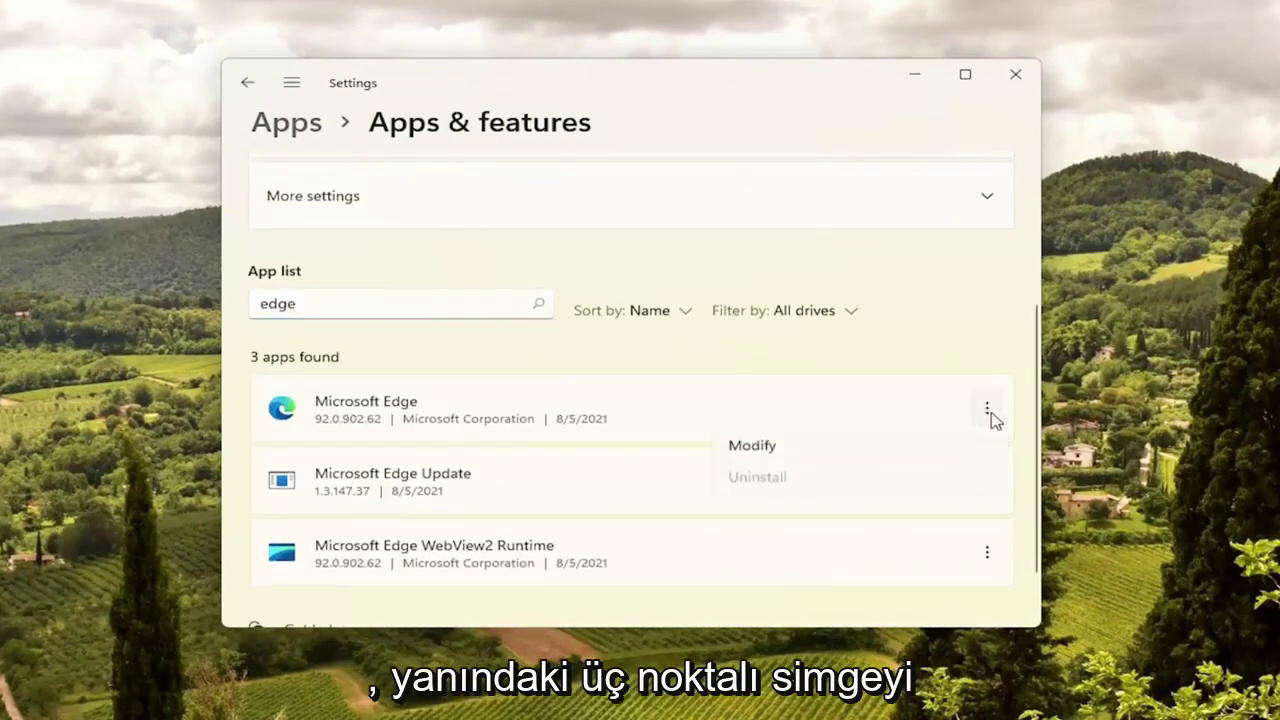
pyautogui.click(758, 451)
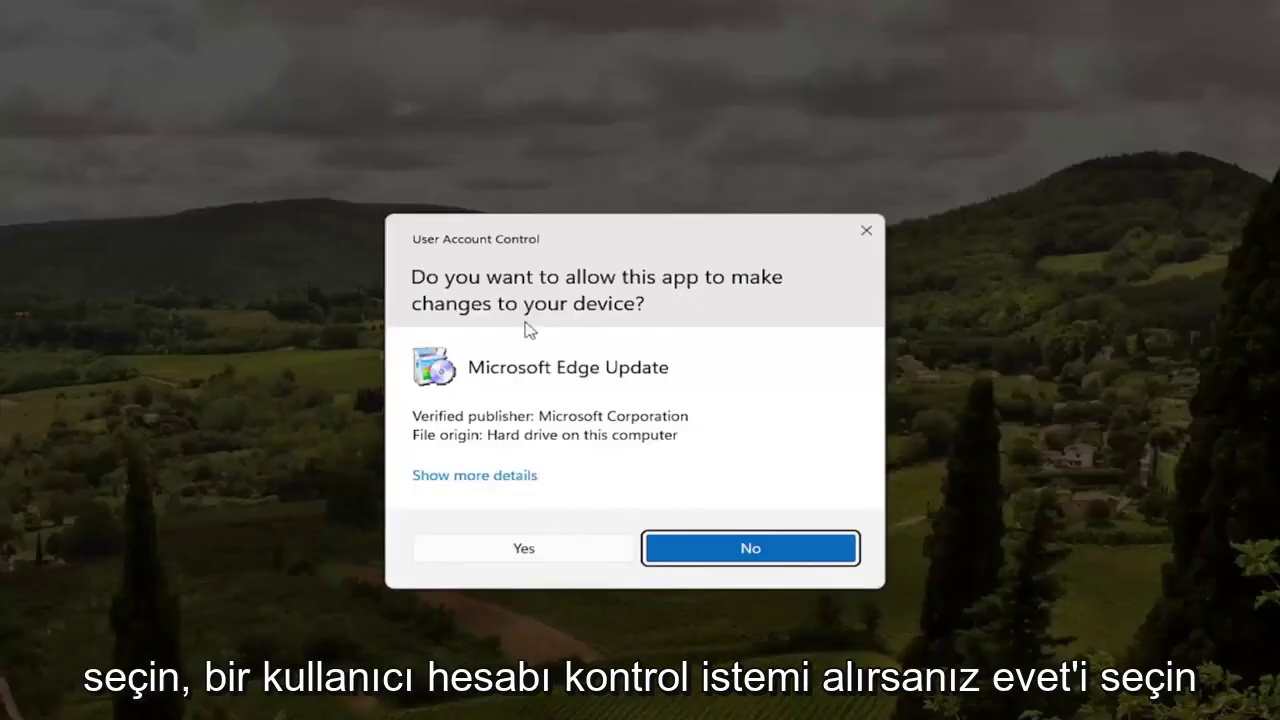
pyautogui.click(520, 549)
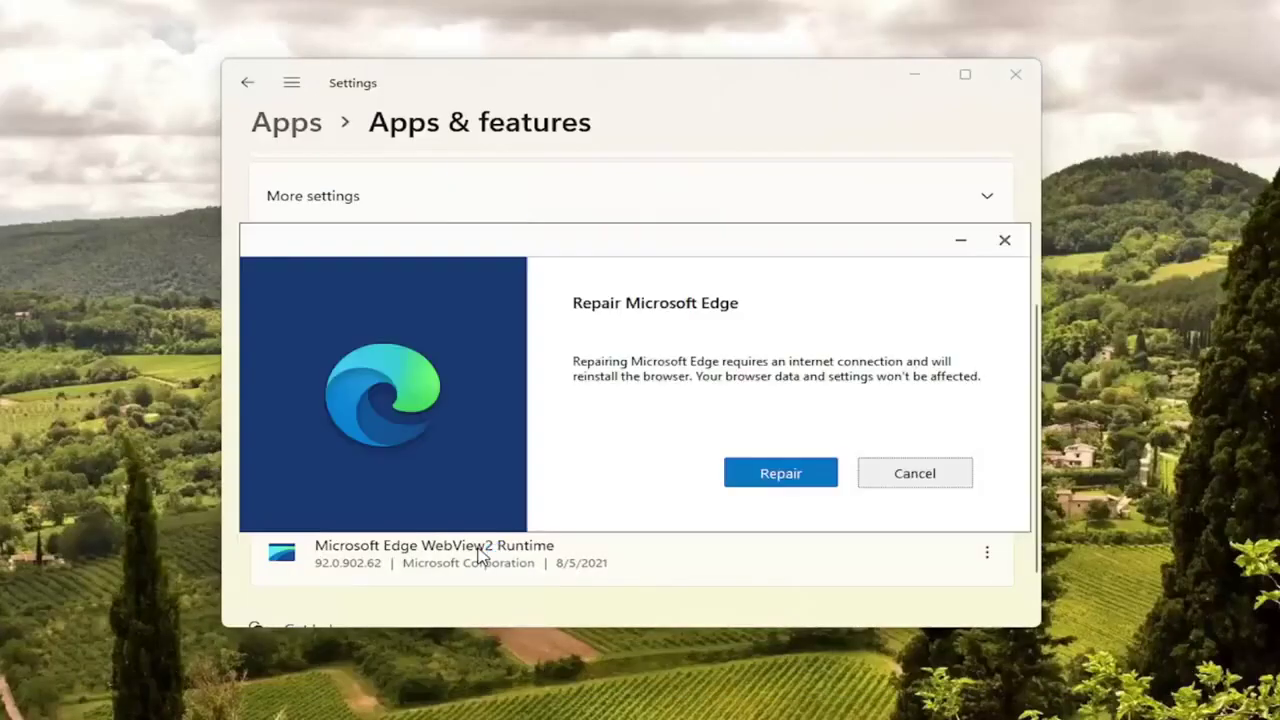
pyautogui.click(910, 72)
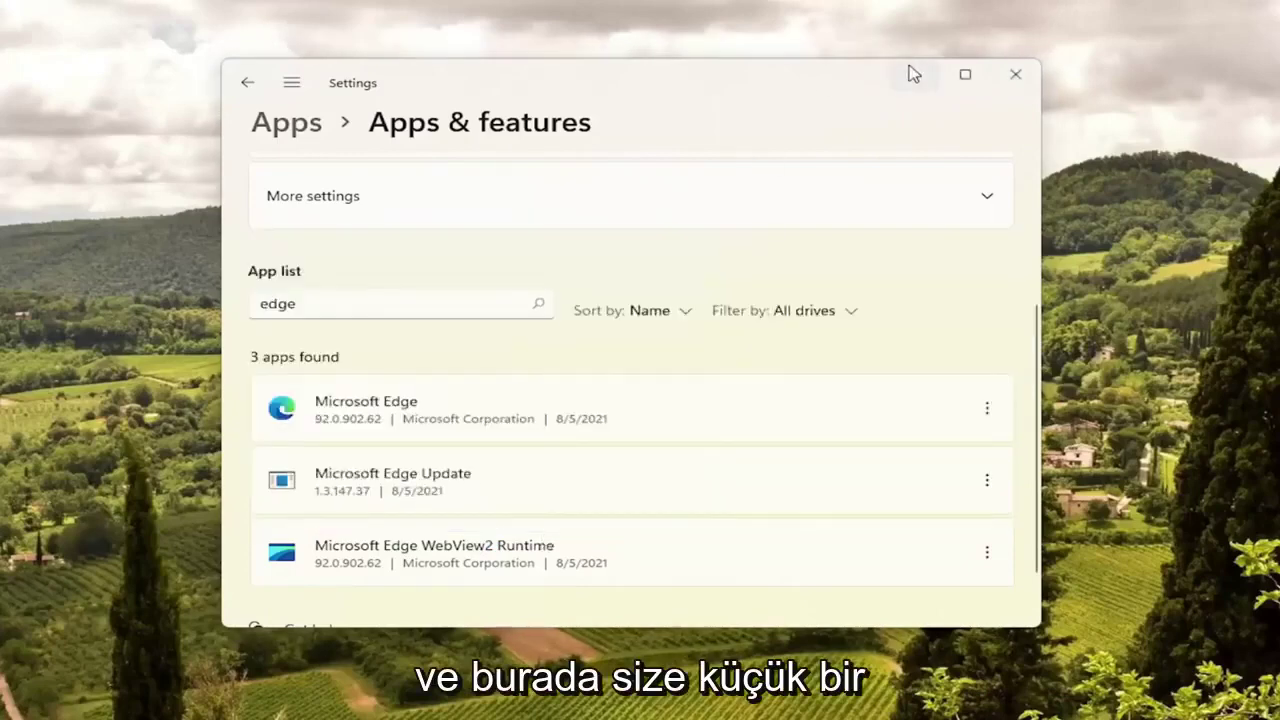
pyautogui.click(914, 74)
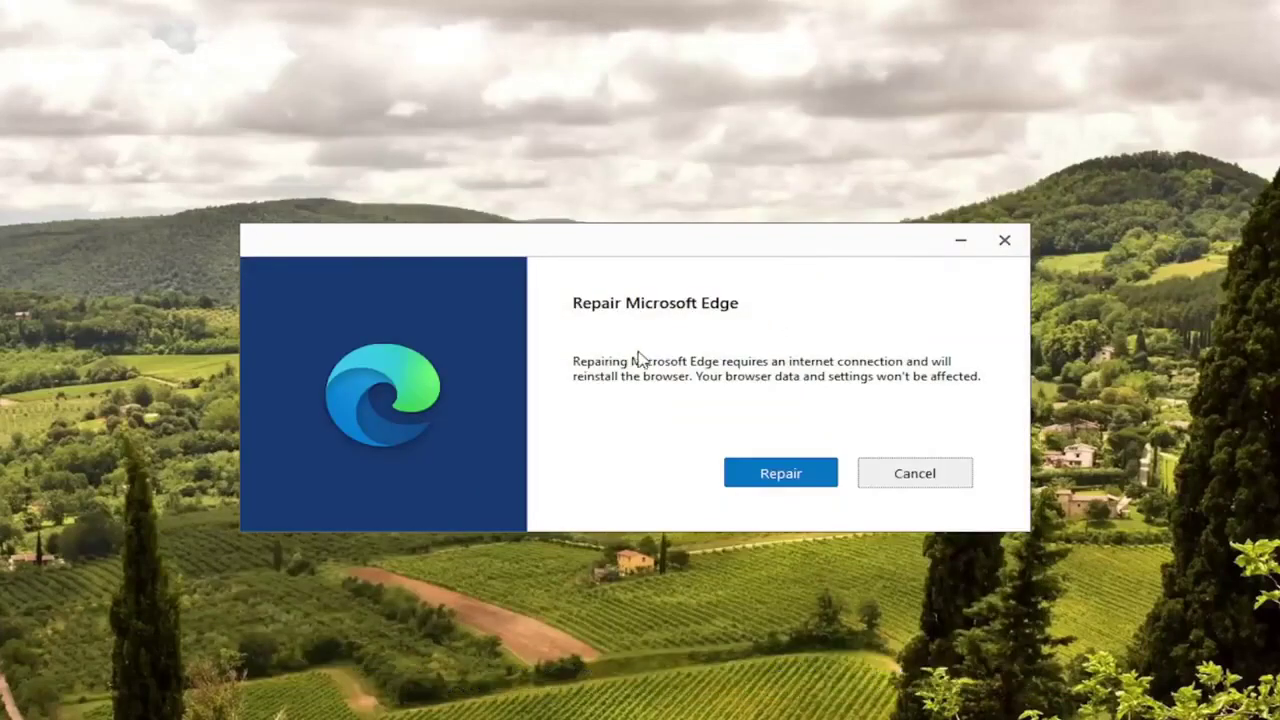
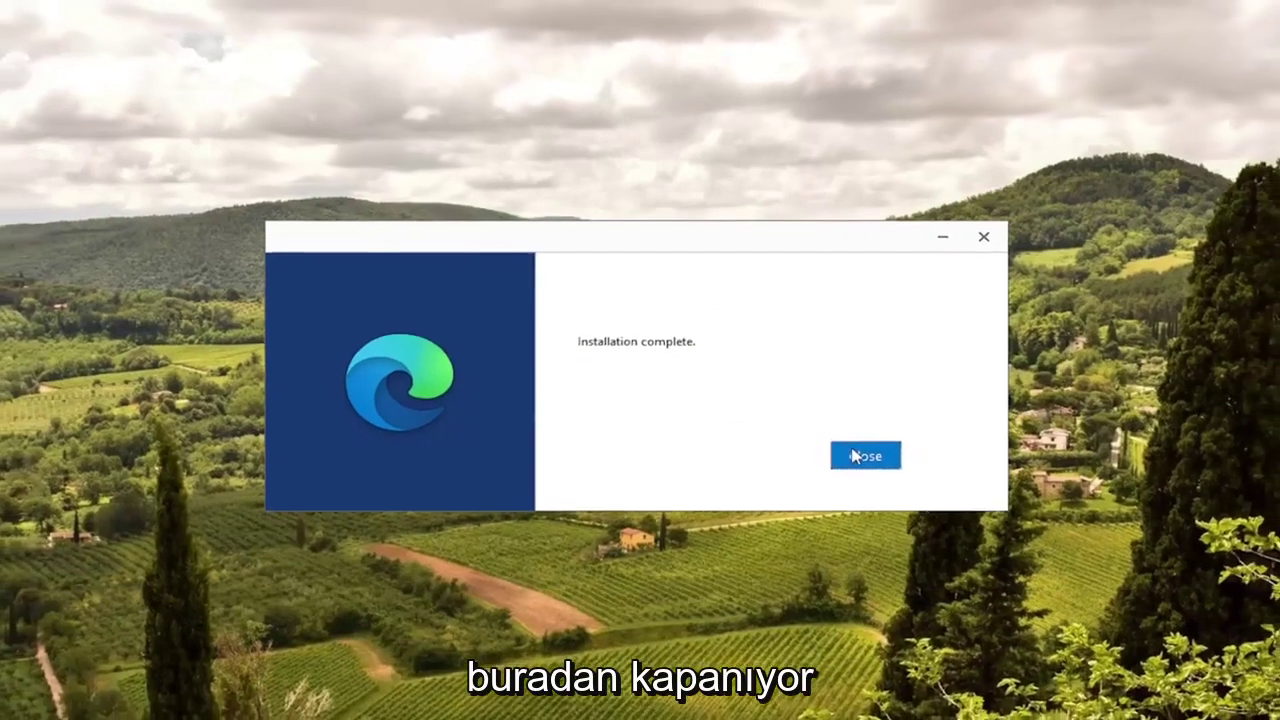
pyautogui.click(878, 473)
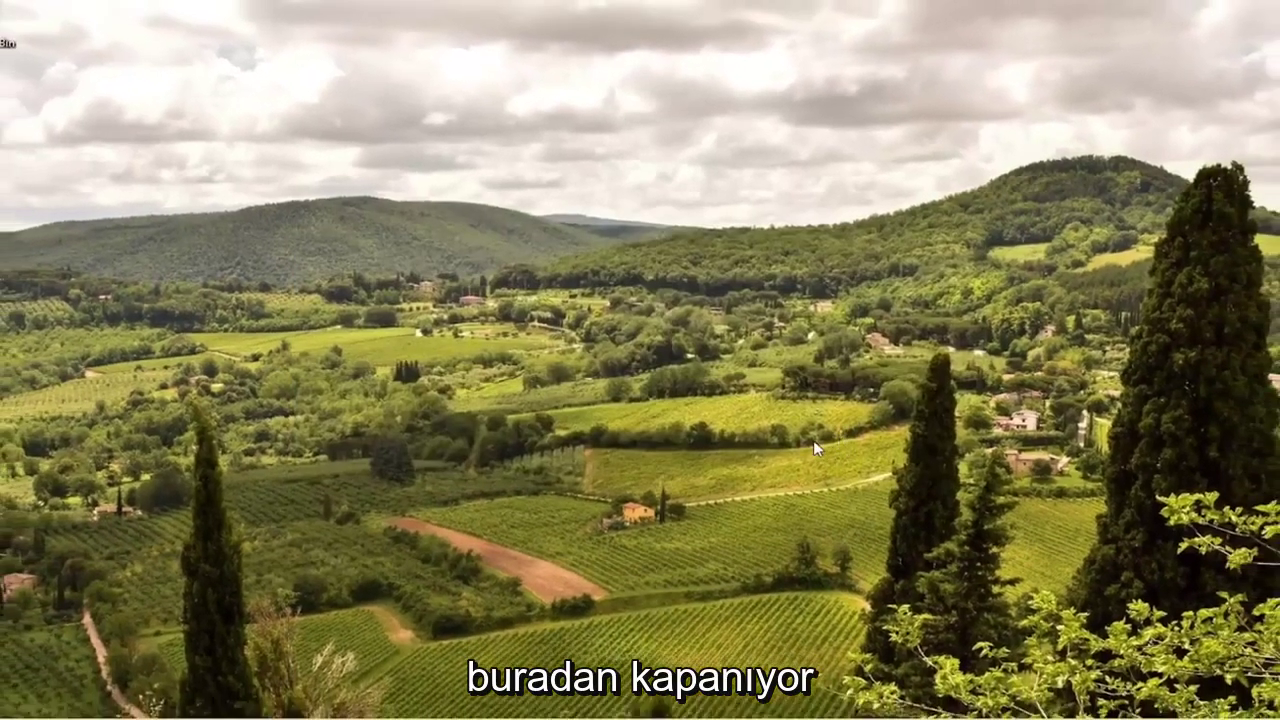
# Restart the computer once the Edge repair is finished
pyautogui.rightClick(483, 702)
pyautogui.moveTo(490, 637)
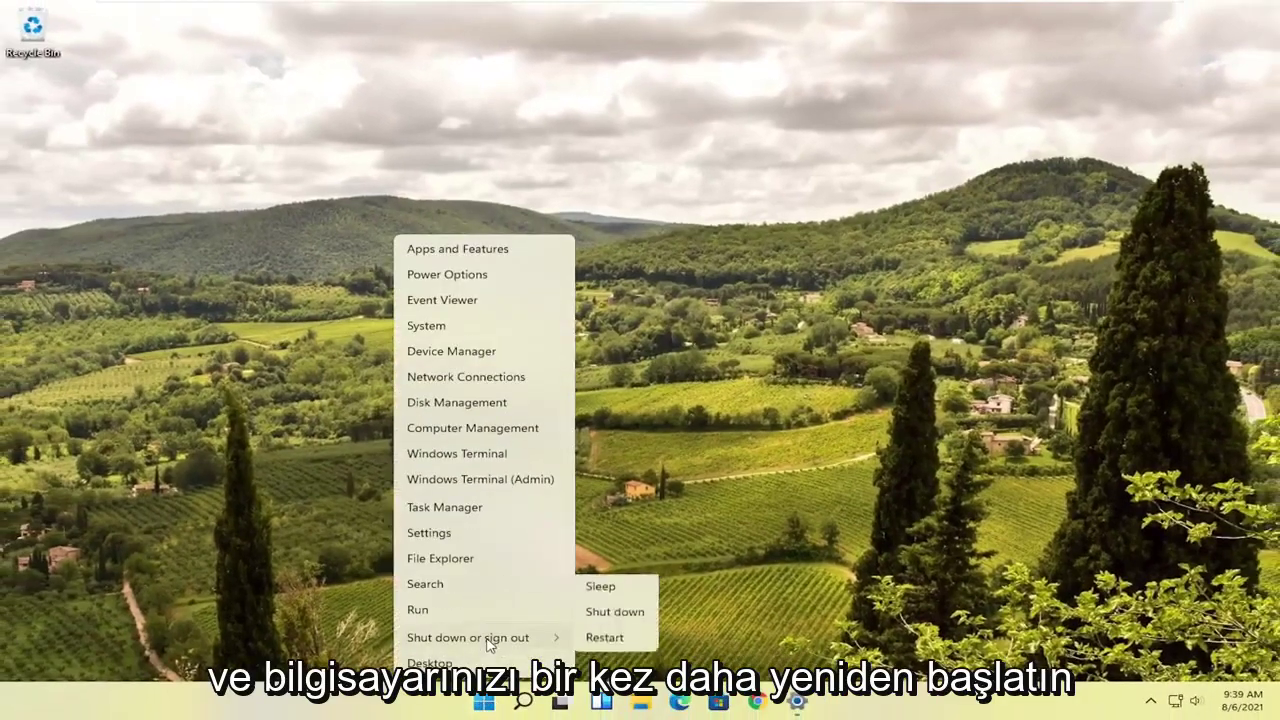
pyautogui.click(608, 665)
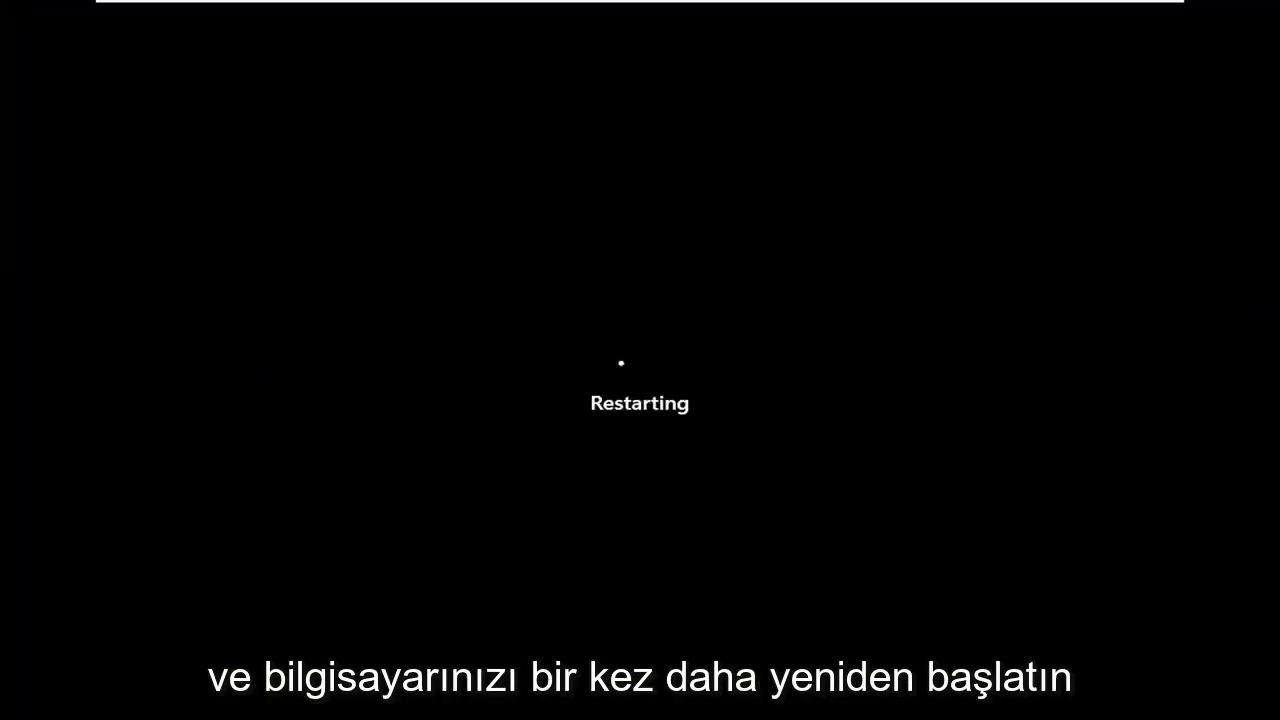